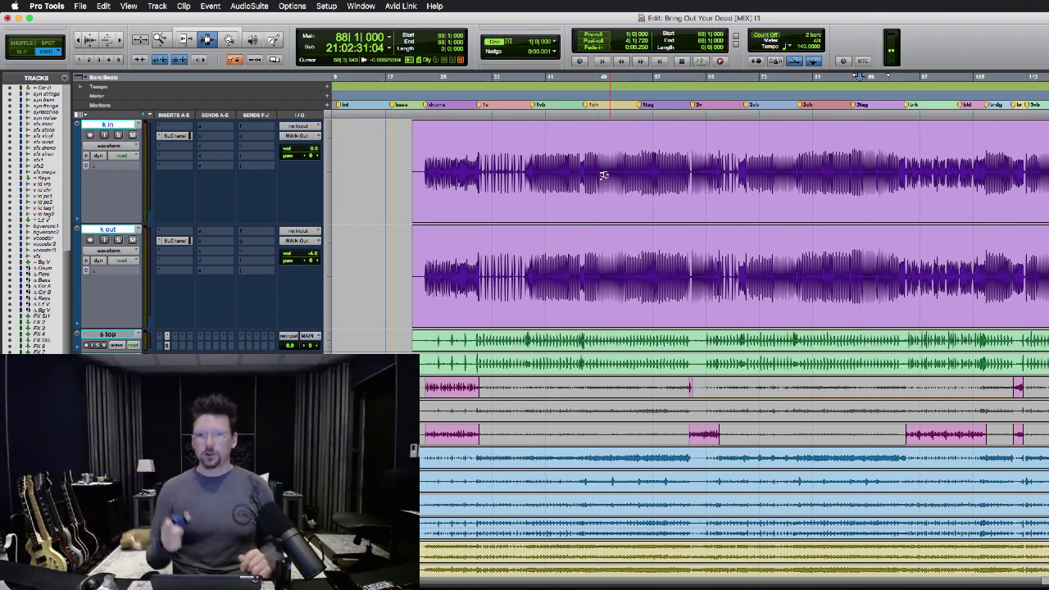
- Select bars 39 to 47 on the k in and k out tracks and look over the mixer channels
key(space)
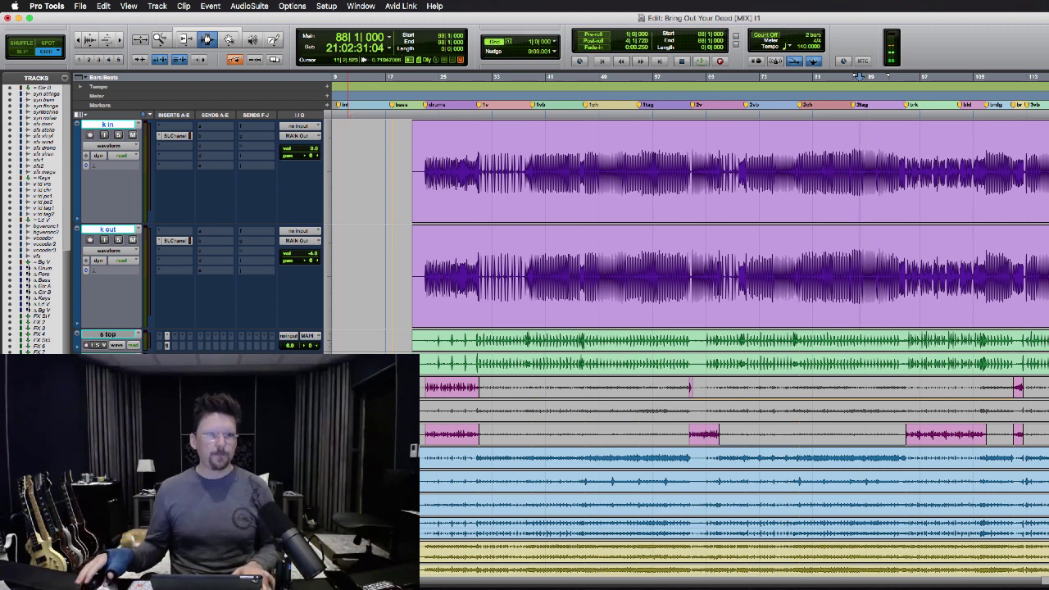
drag(618, 172, 891, 224)
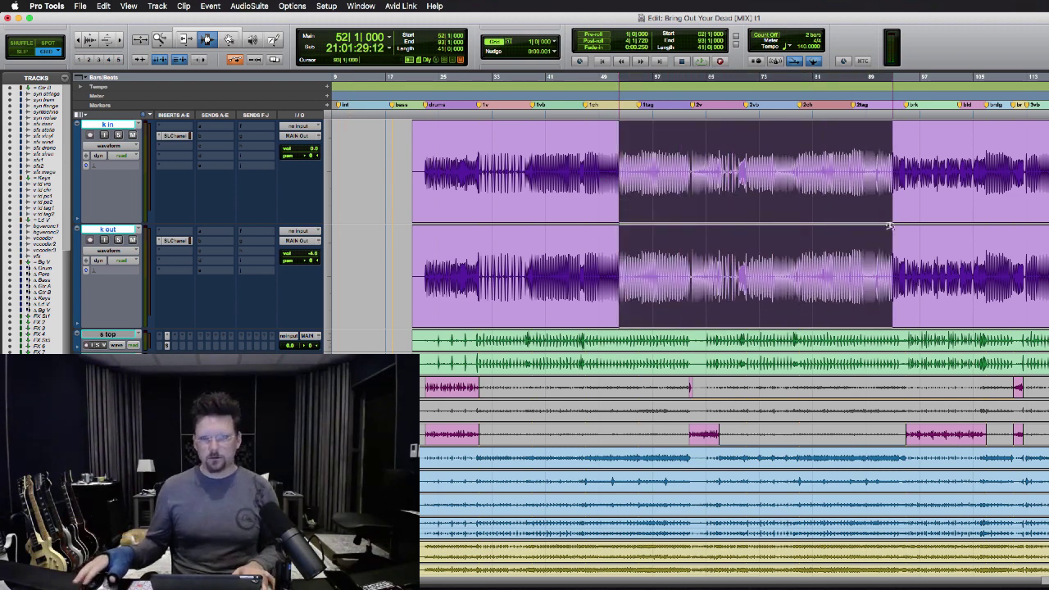
drag(759, 197, 585, 157)
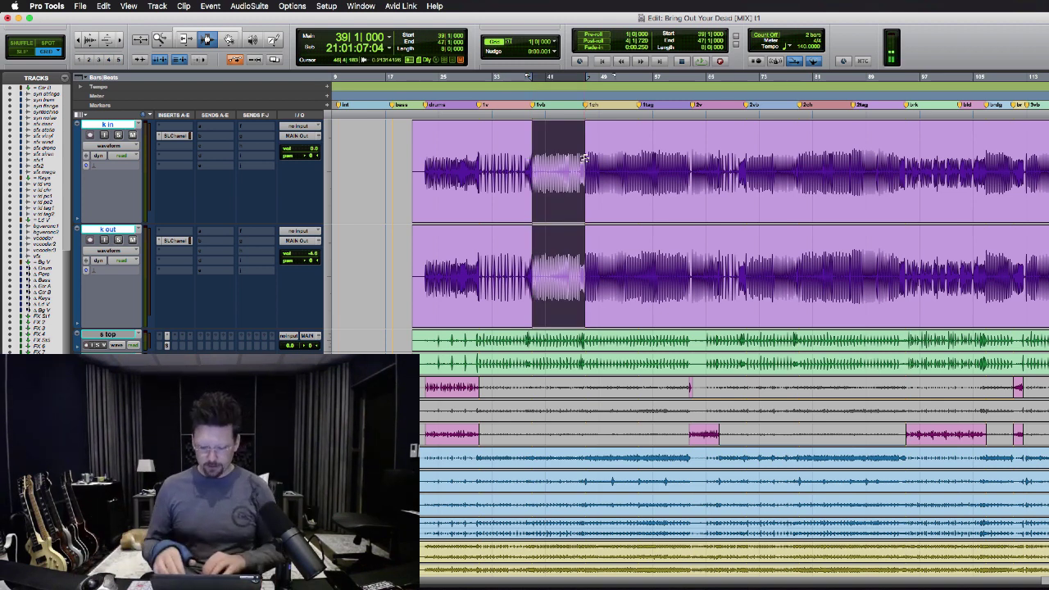
key(super+equal)
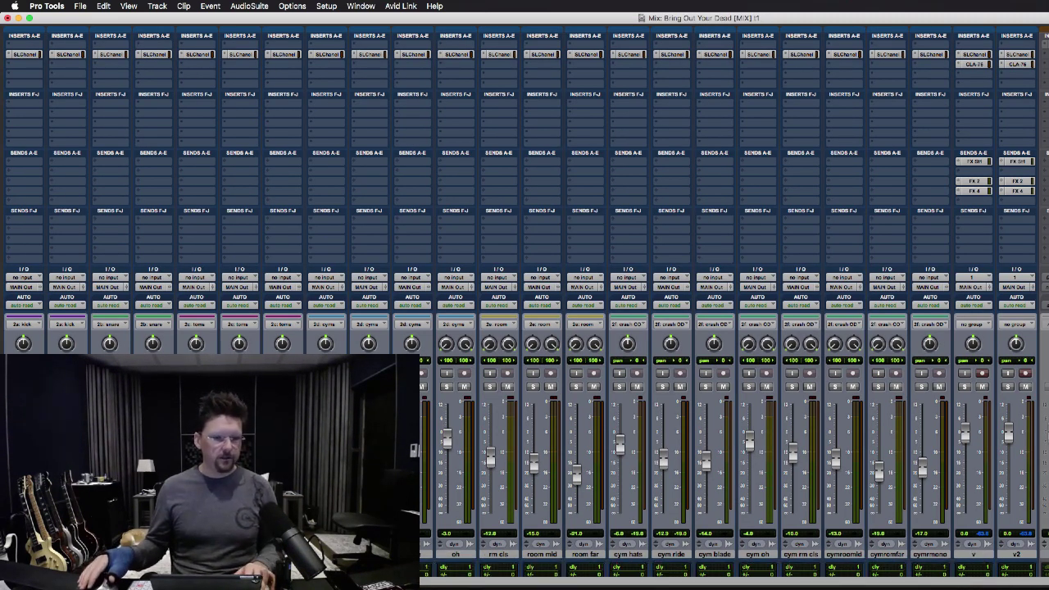
key(super+equal)
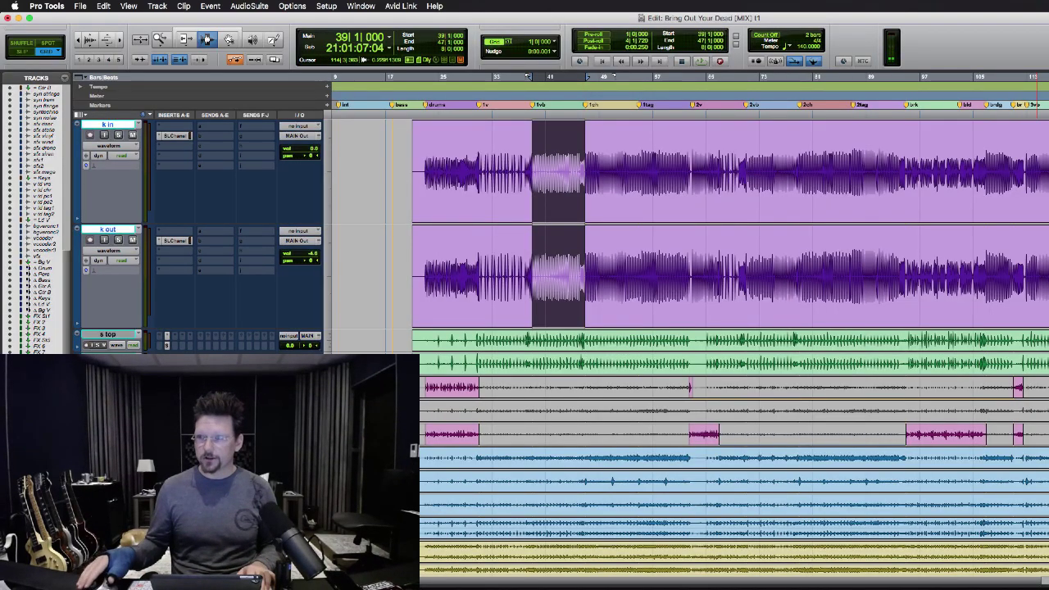
- Increase the track height of the rm cls, room mid and room far tracks
scroll(340, 293, down, 10)
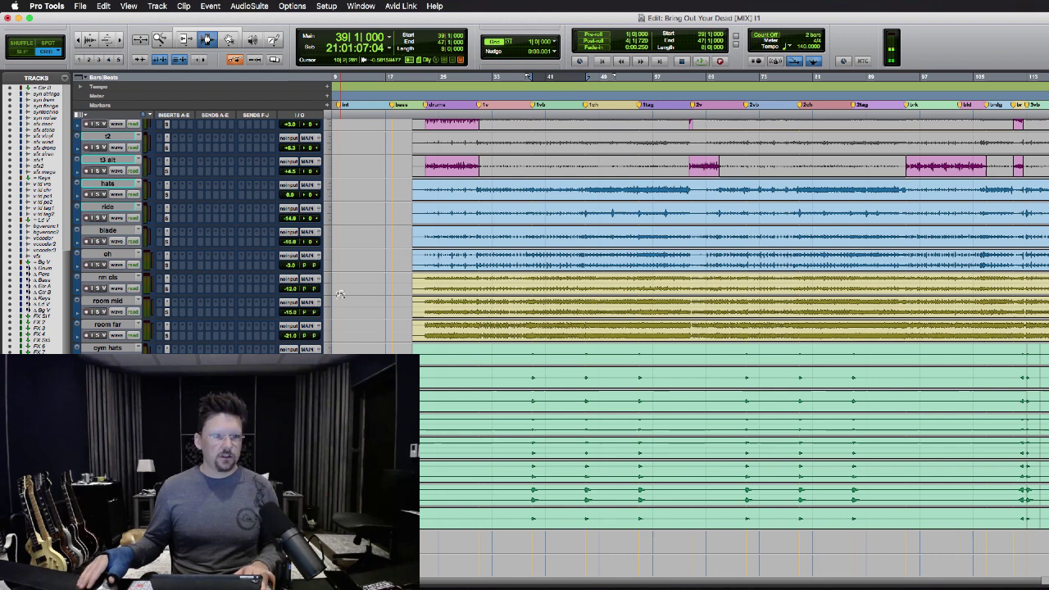
right_click(340, 293)
click(353, 300)
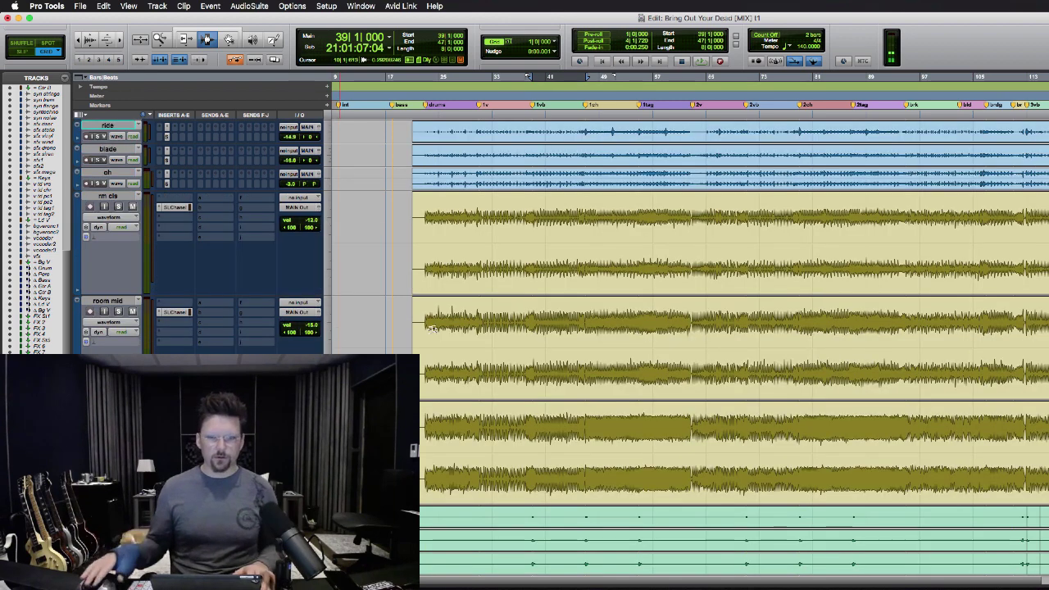
- Place the edit cursor at bar 79 across the three room tracks and bring up the mixer
click(801, 313)
key(t)
key(r)
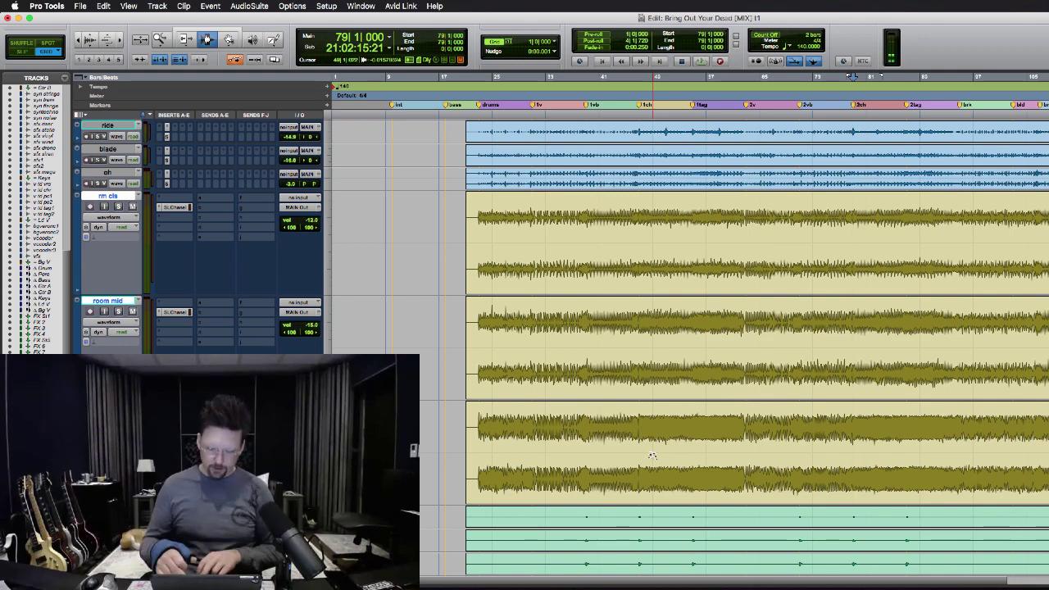
key(super+equal)
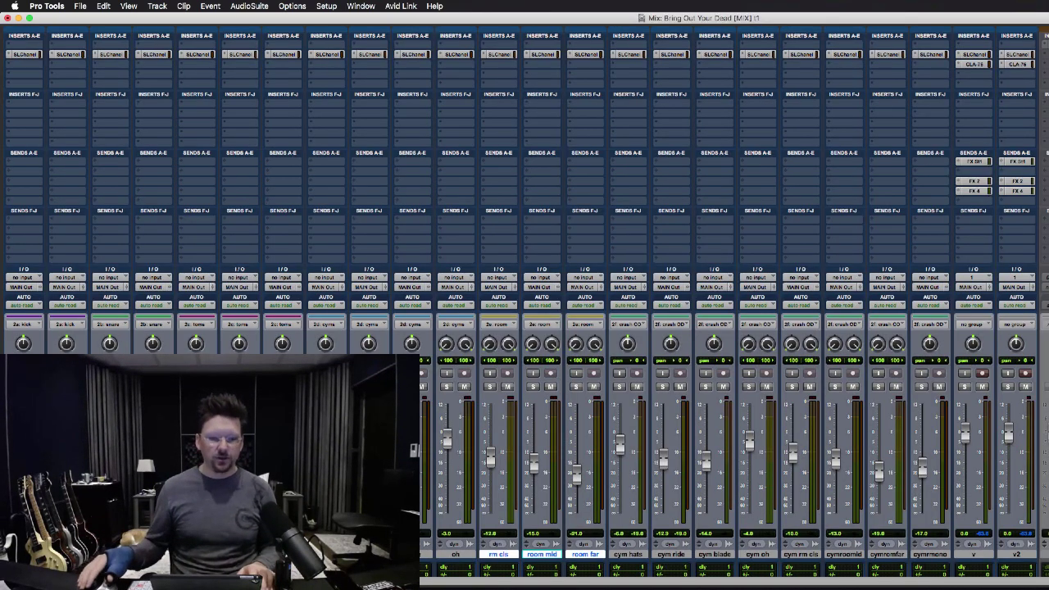
- Insert the stereo native UAD Studer A800 in rm cls's first insert slot and copy it to room mid and room far
mouse_move(665, 574)
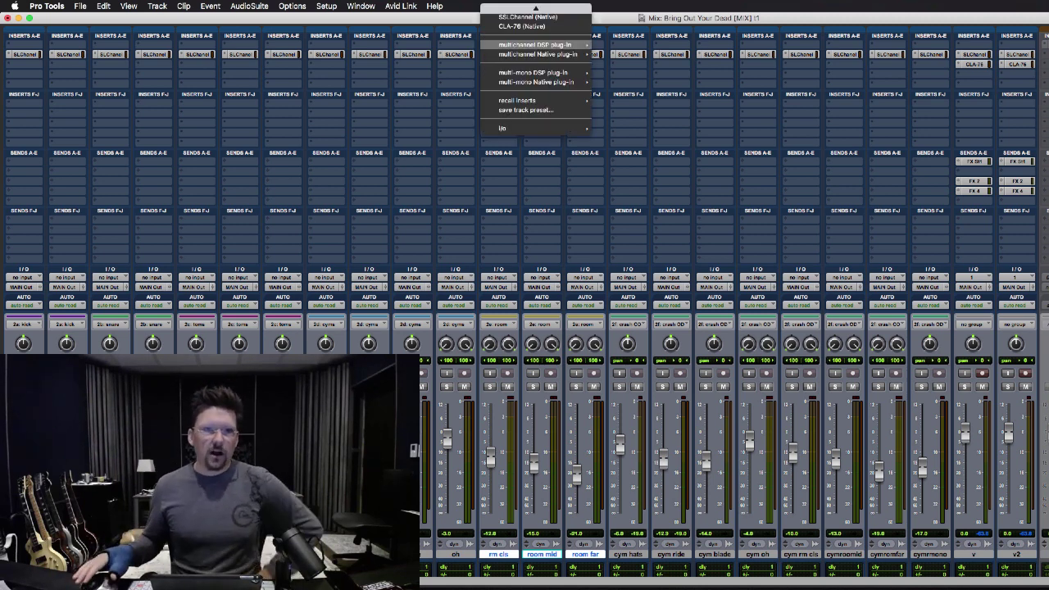
mouse_move(538, 54)
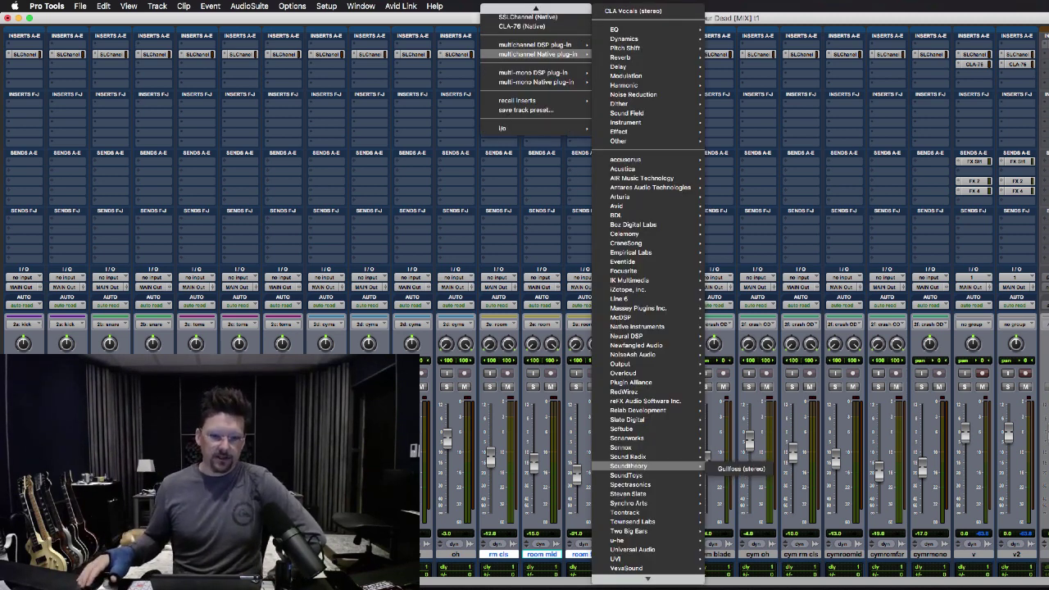
mouse_move(633, 550)
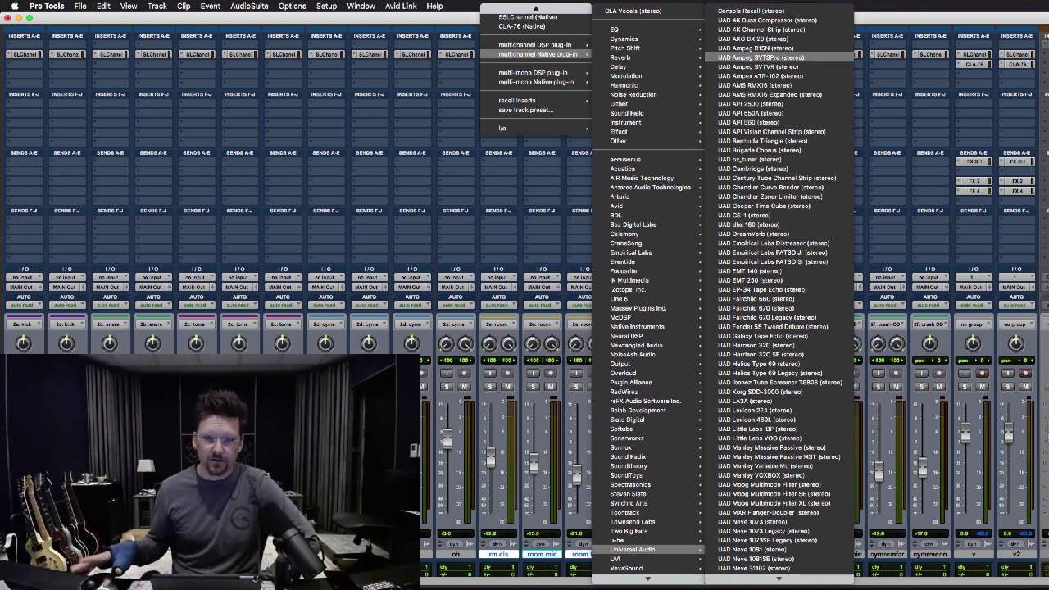
scroll(648, 513, down, 2)
scroll(647, 550, down, 2)
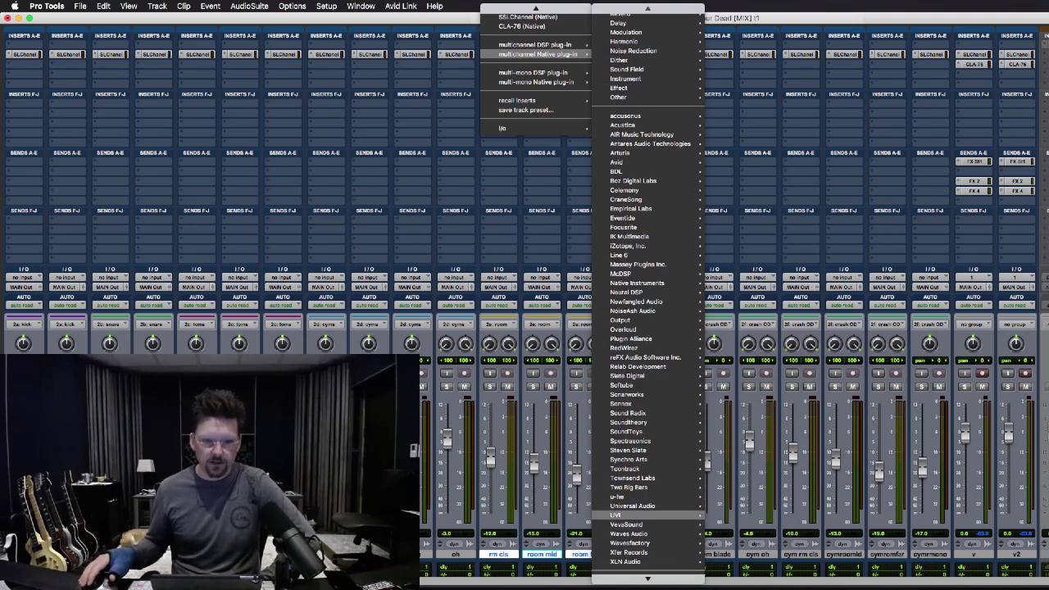
mouse_move(647, 506)
scroll(779, 520, down, 5)
scroll(779, 328, down, 10)
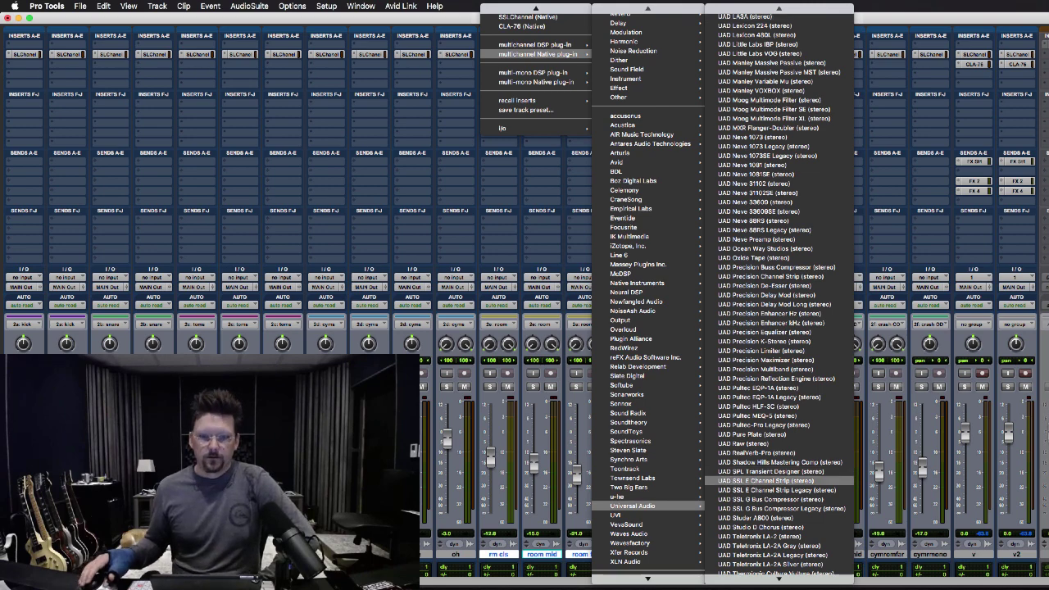
scroll(779, 474, down, 2)
click(779, 474)
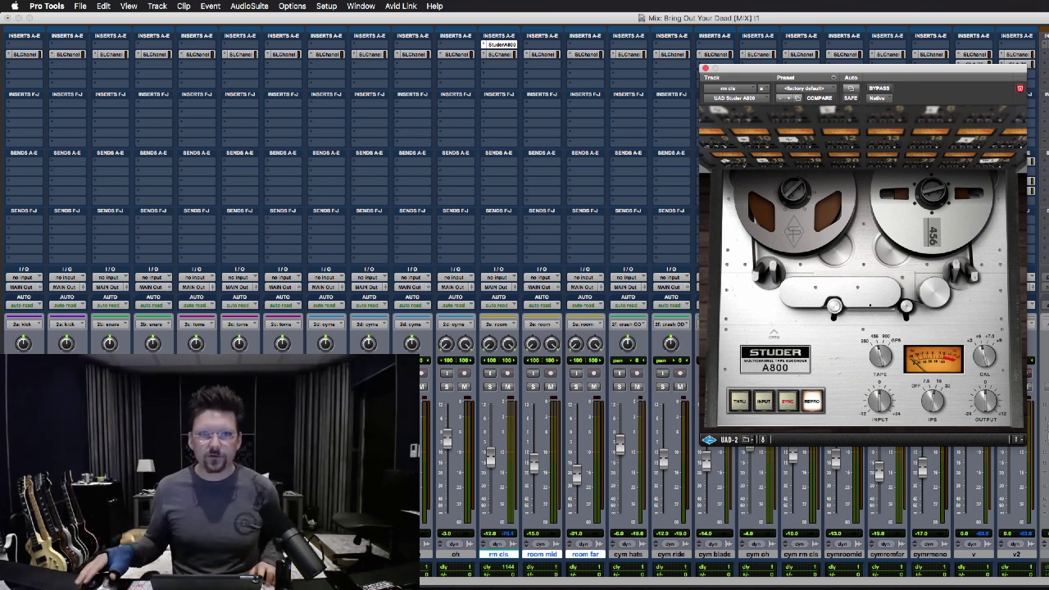
drag(499, 45, 585, 44)
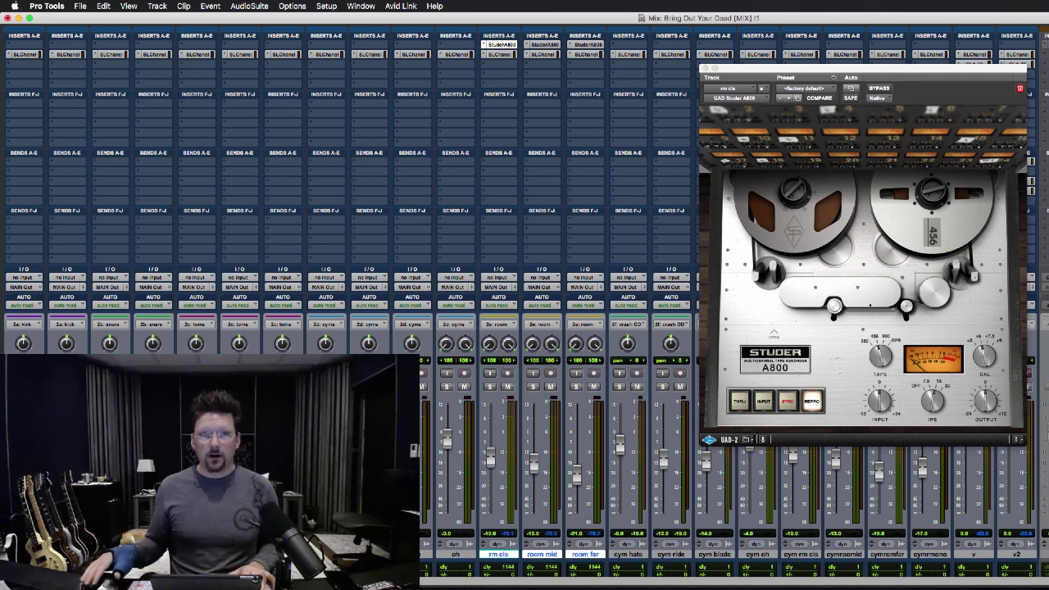
- Check the CPU, memory and DSP load in the System Usage window and close it
click(361, 5)
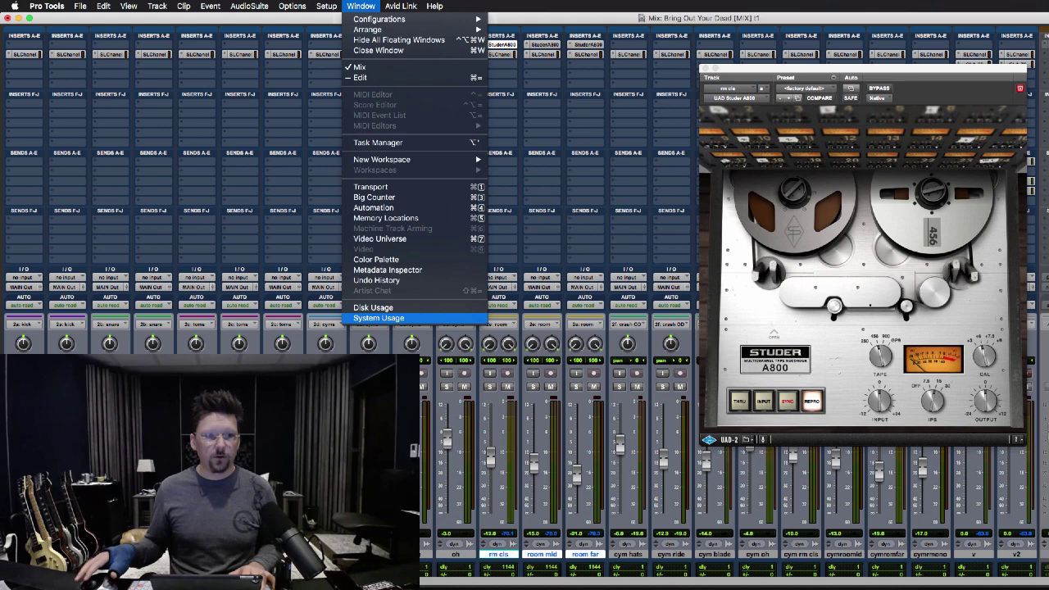
click(379, 318)
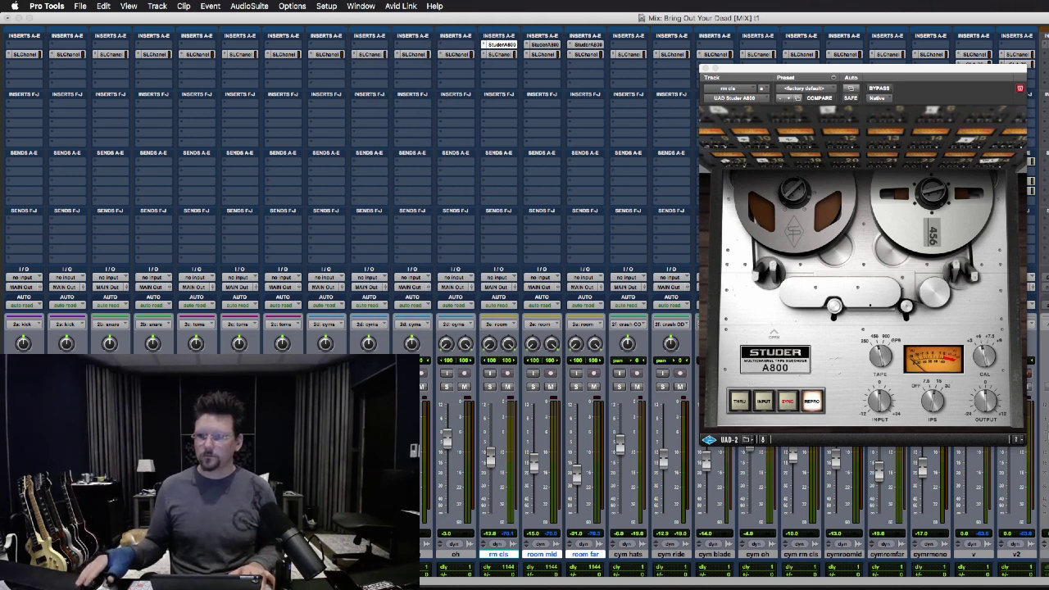
drag(844, 214, 330, 195)
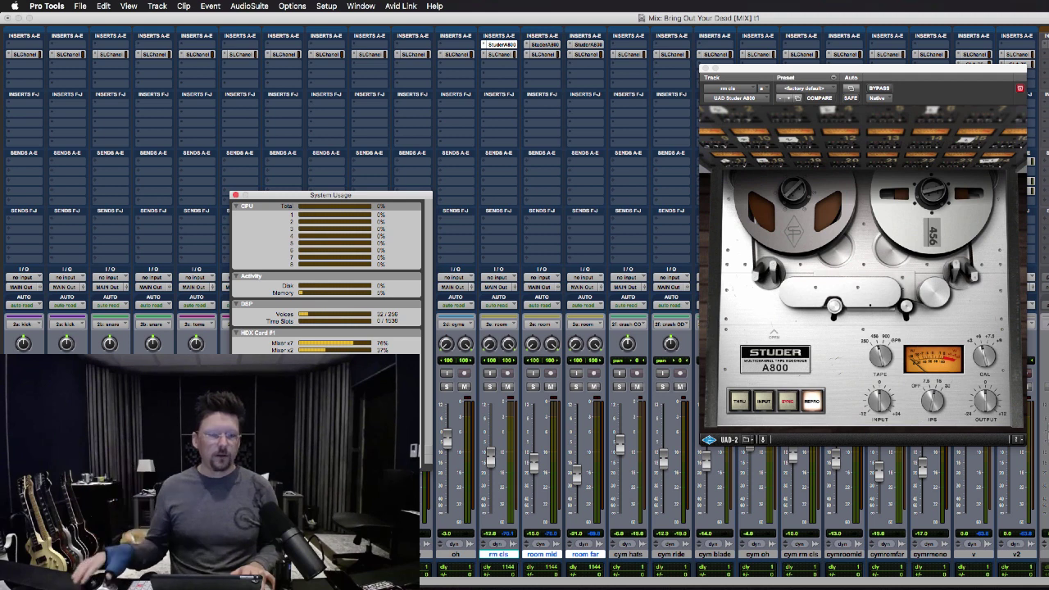
click(236, 195)
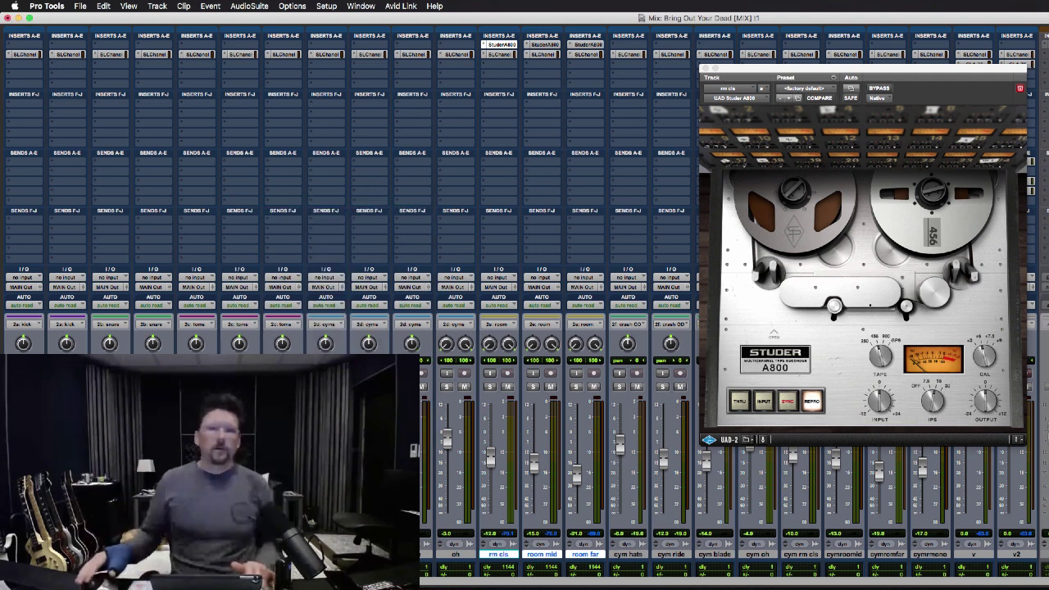
- Close the Studer A800 plug-in and examine the SSLChannel settings on rm cls
click(706, 68)
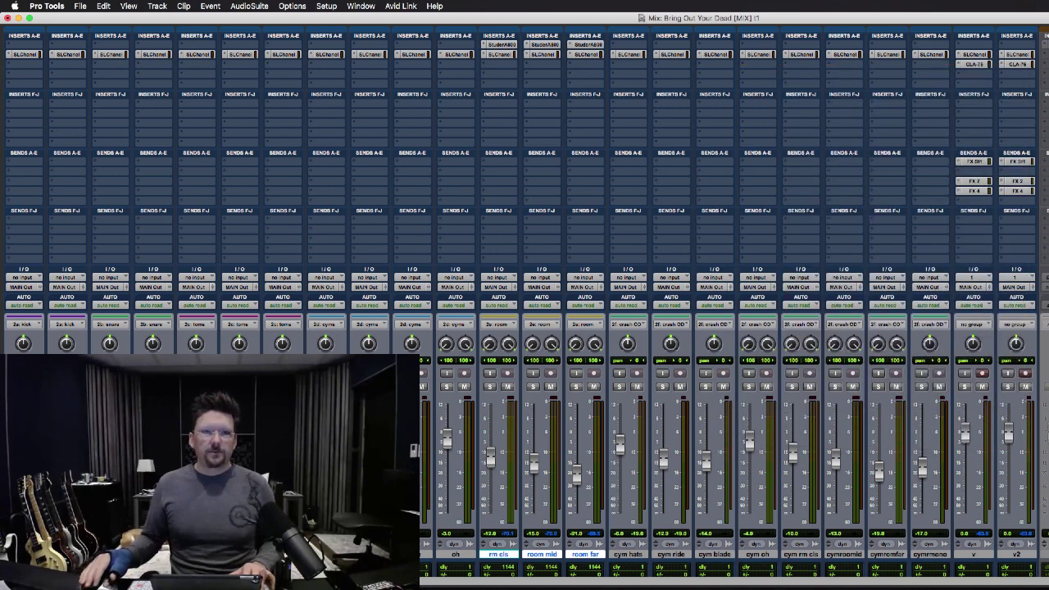
click(498, 54)
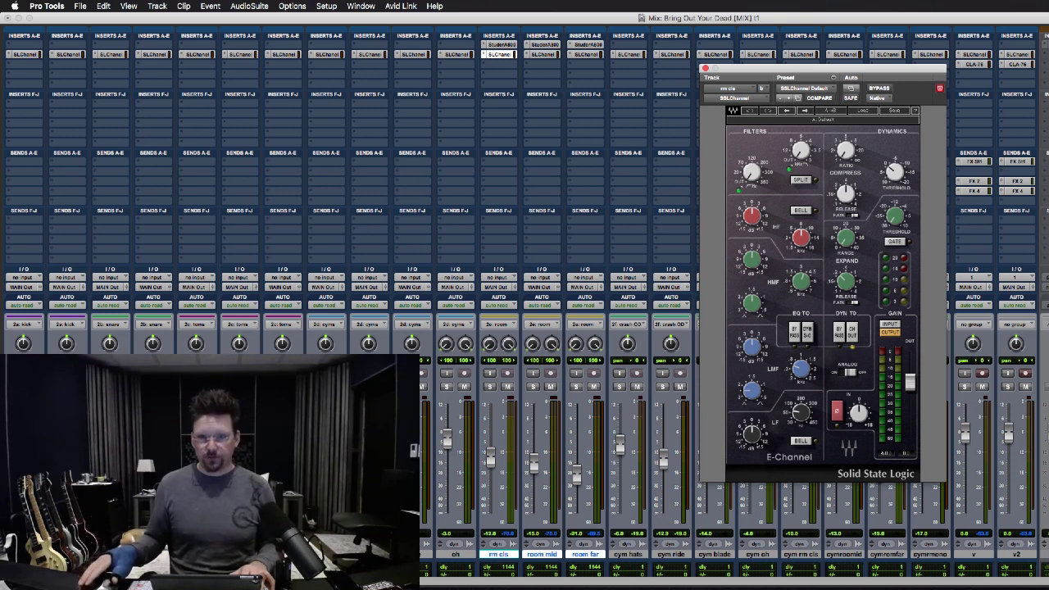
key(super+w)
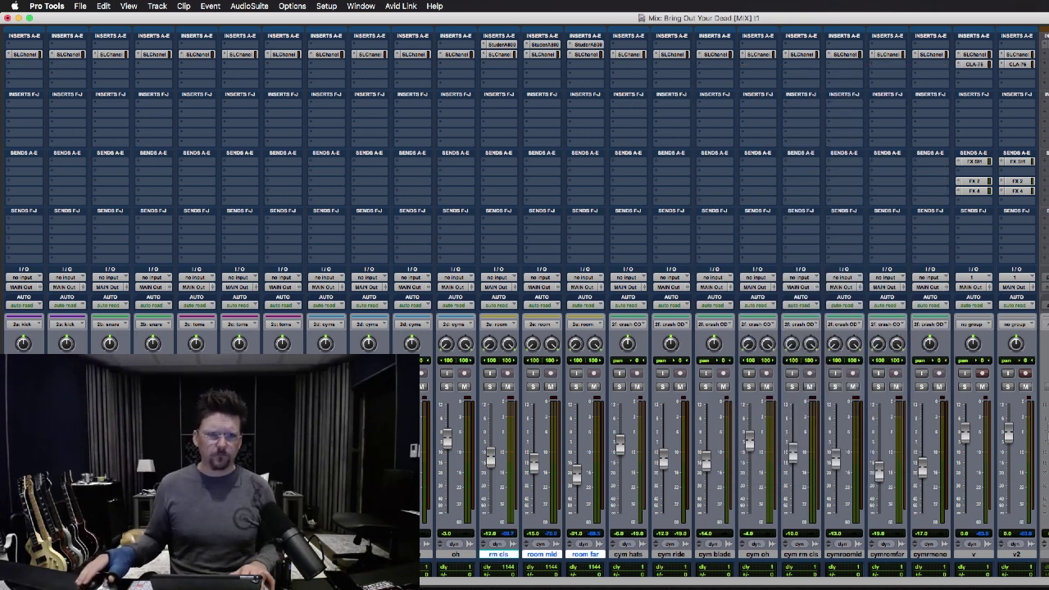
- Insert the stereo UAD Fairchild 670 Legacy compressor below the SSLChannel on rm cls
click(499, 64)
mouse_move(544, 73)
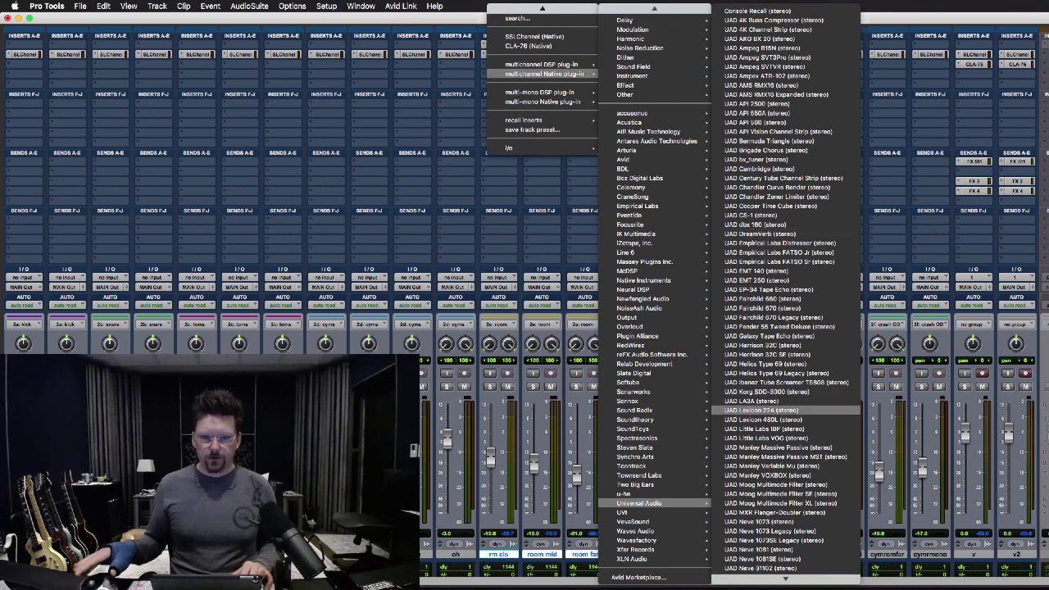
click(773, 317)
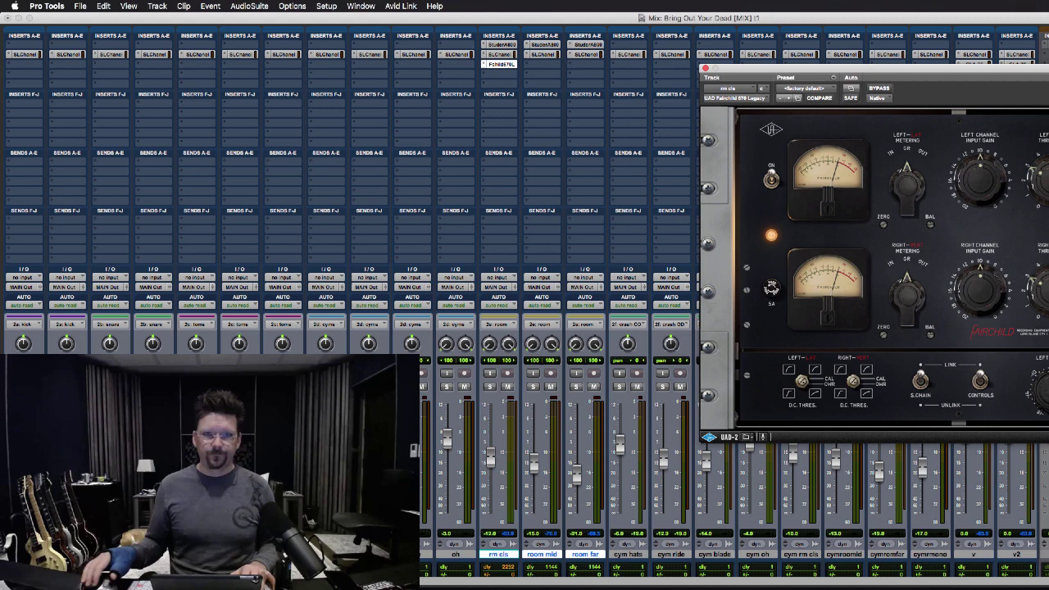
- Insert the stereo Boz Digital Labs Plus 10 db plug-in below the SSLChannel on room mid
click(542, 63)
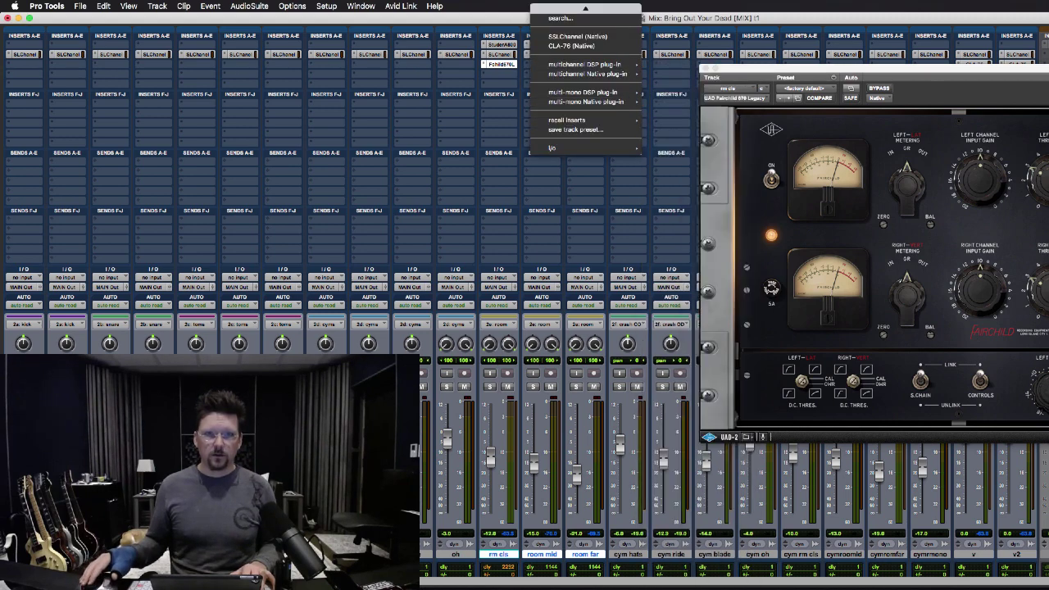
mouse_move(587, 74)
mouse_move(688, 225)
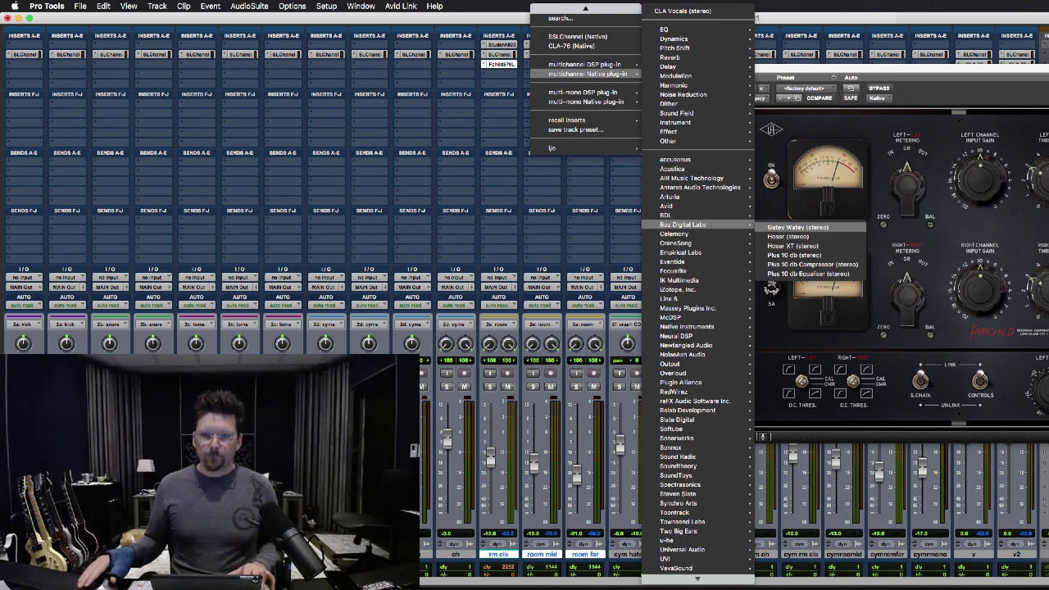
click(793, 254)
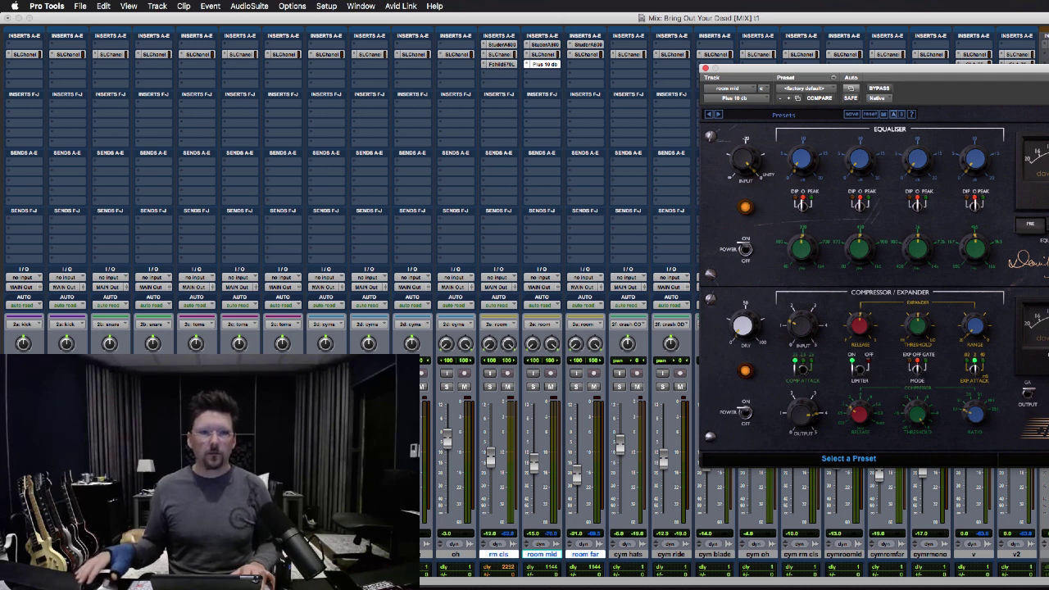
- Insert the stereo Acustica EL REY compressor below the SSLChannel on room far and check the channels' delay compensation
click(585, 64)
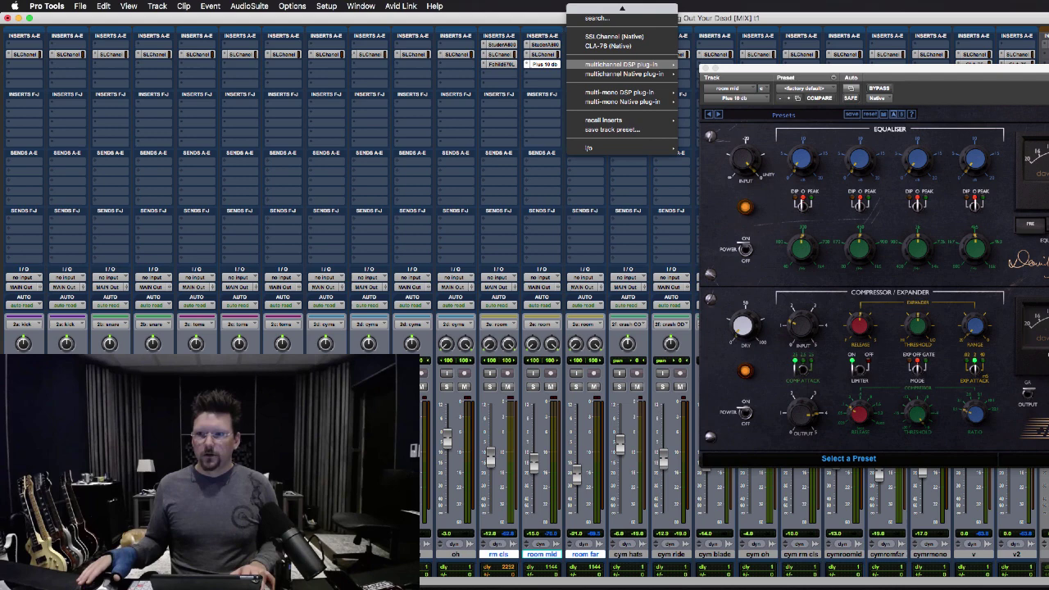
mouse_move(631, 74)
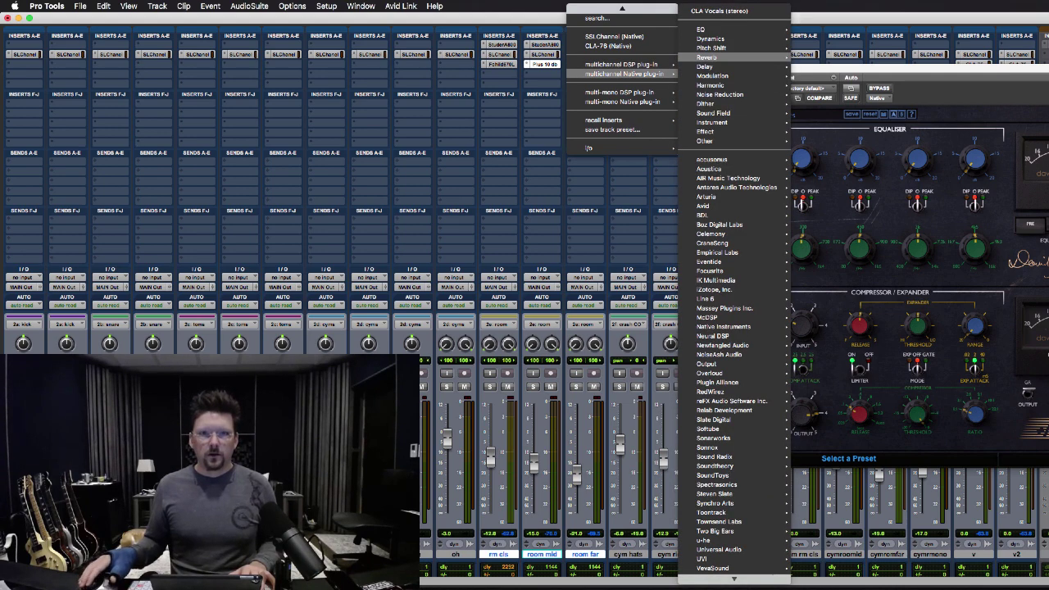
mouse_move(709, 169)
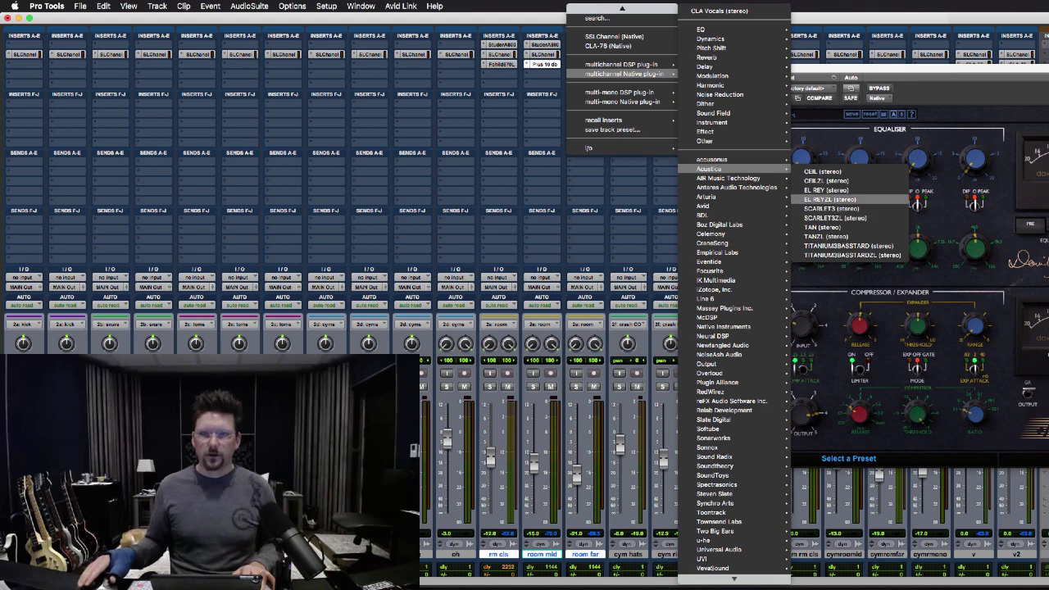
click(826, 189)
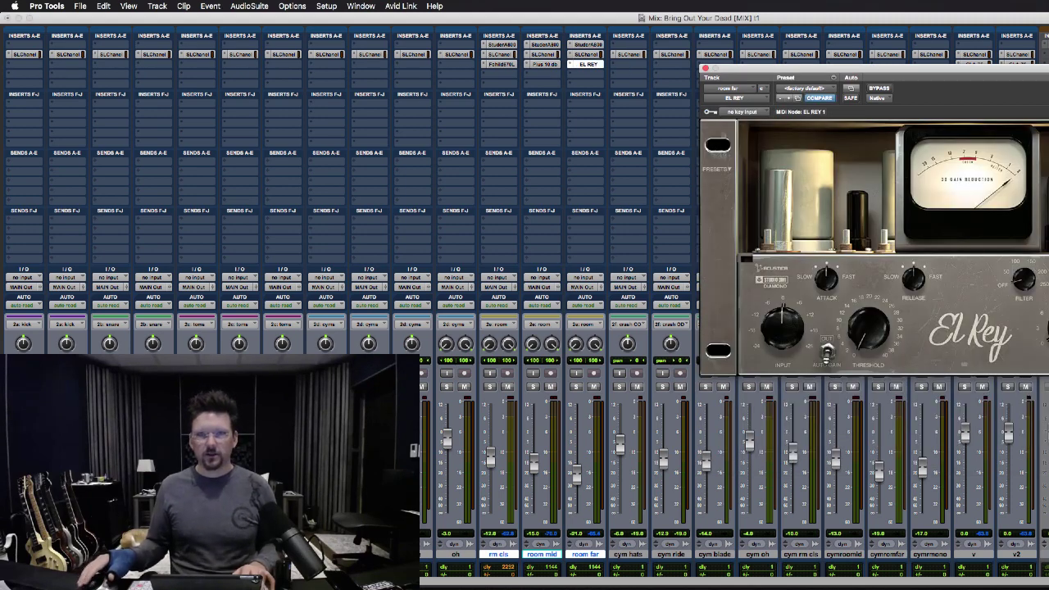
key(super+w)
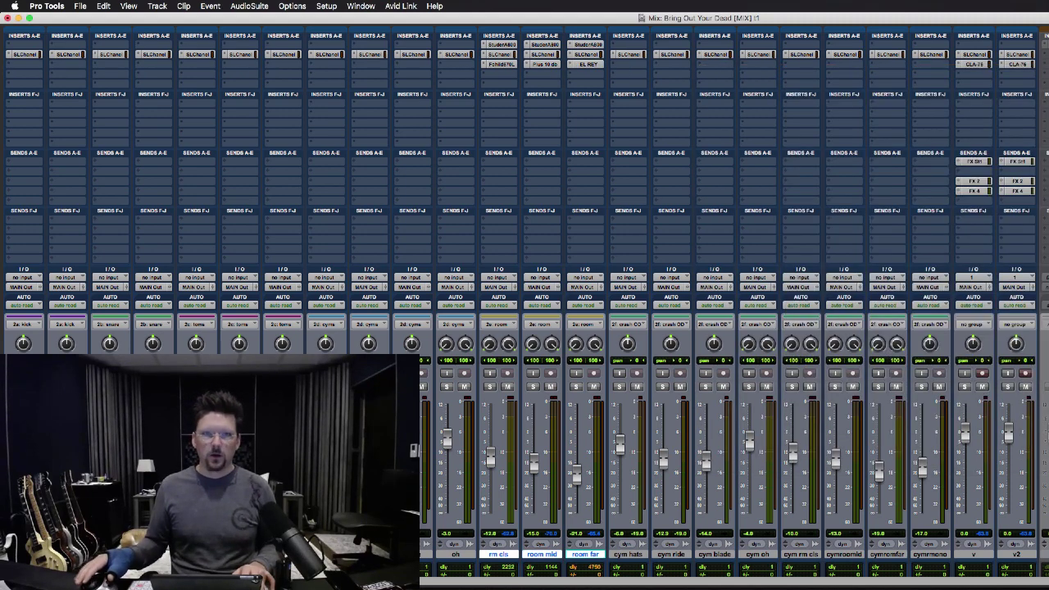
scroll(524, 303, down, 1)
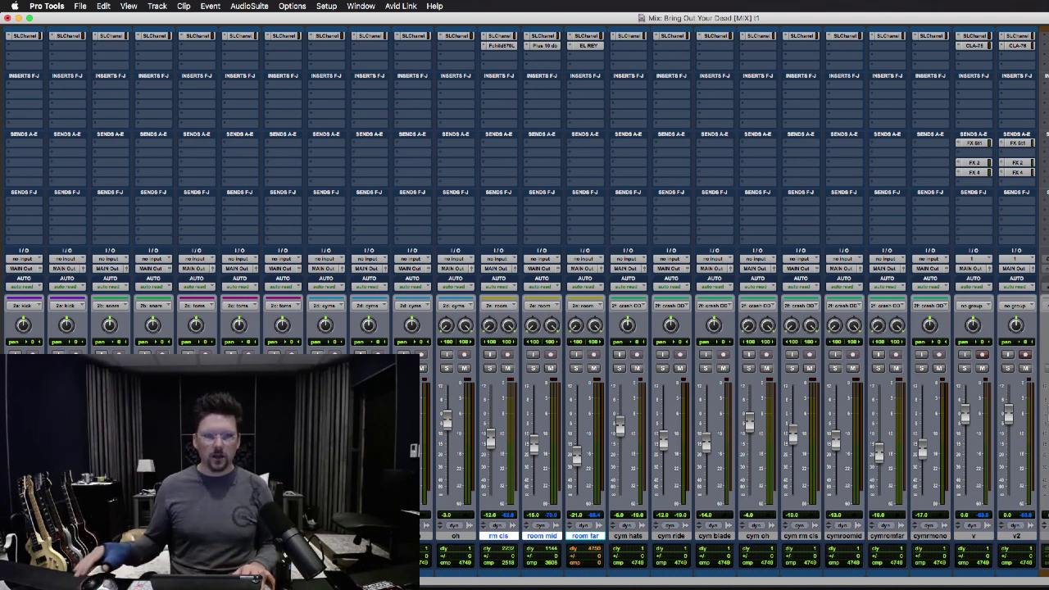
scroll(524, 303, up, 1)
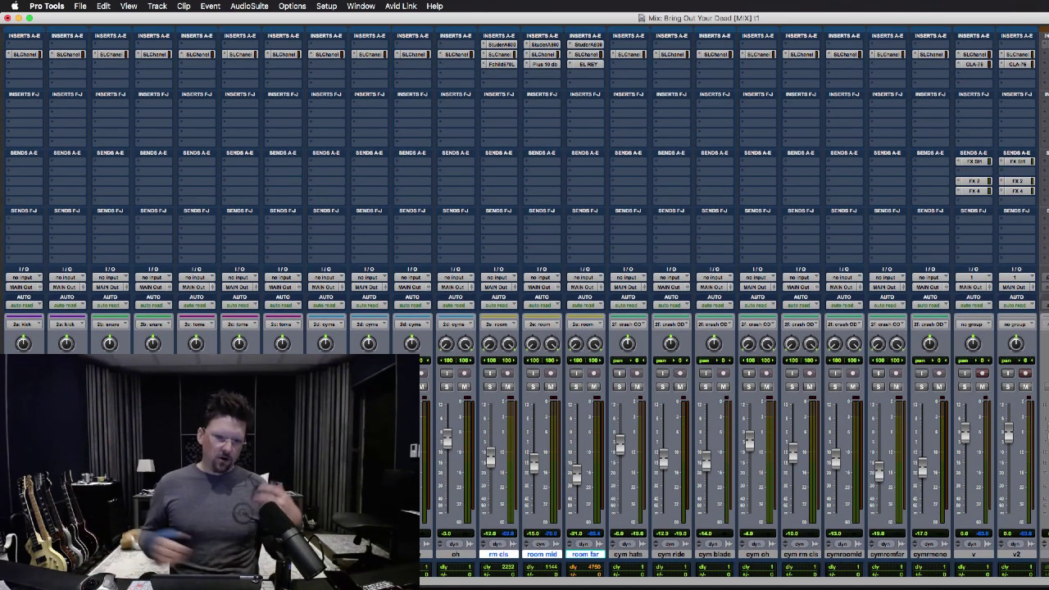
- Check the delay compensation values of the three room channels and switch to the Edit window
scroll(525, 304, down, 1)
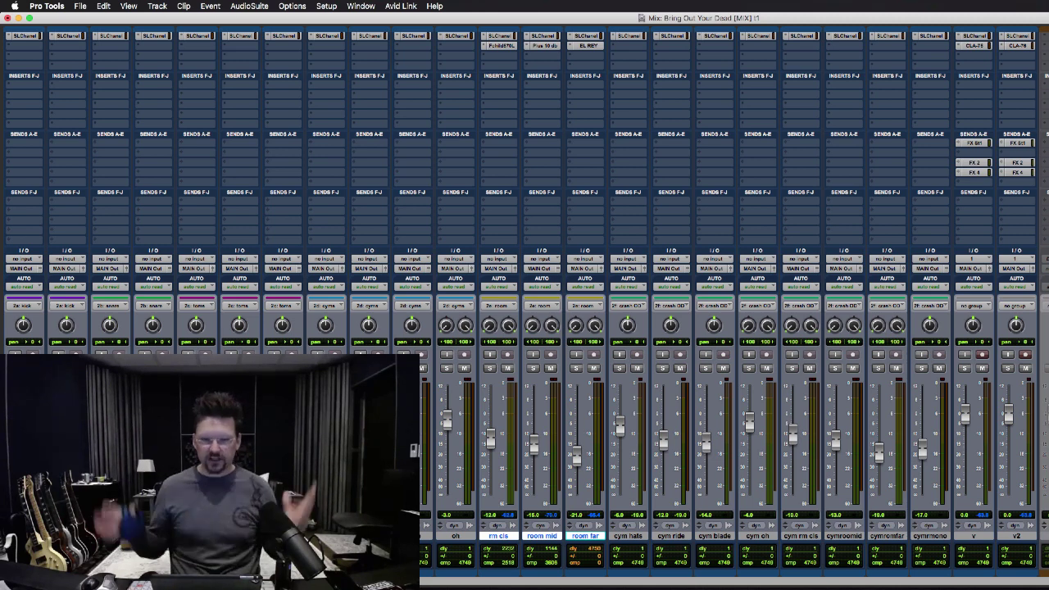
scroll(729, 303, up, 1)
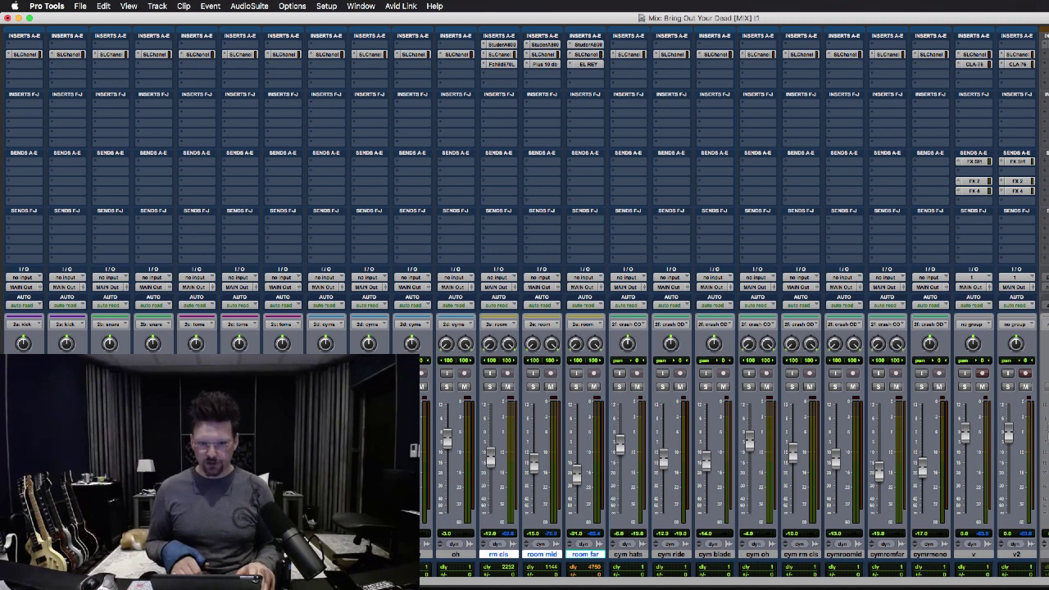
key(super+equal)
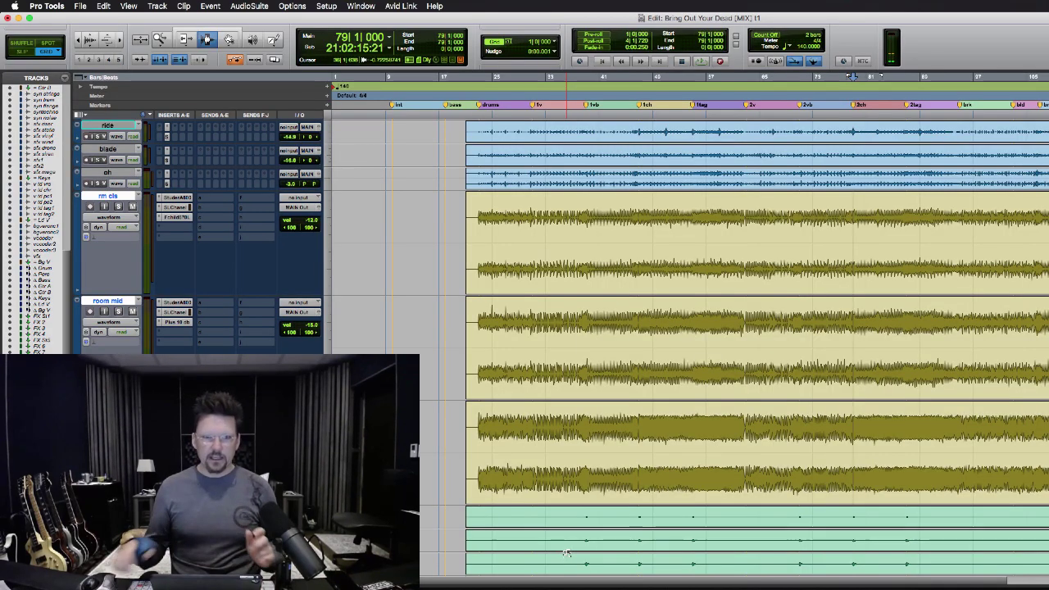
- Select the audio of the three room tracks from bar 21 and create new stereo audio tracks below them
drag(456, 253, 1048, 280)
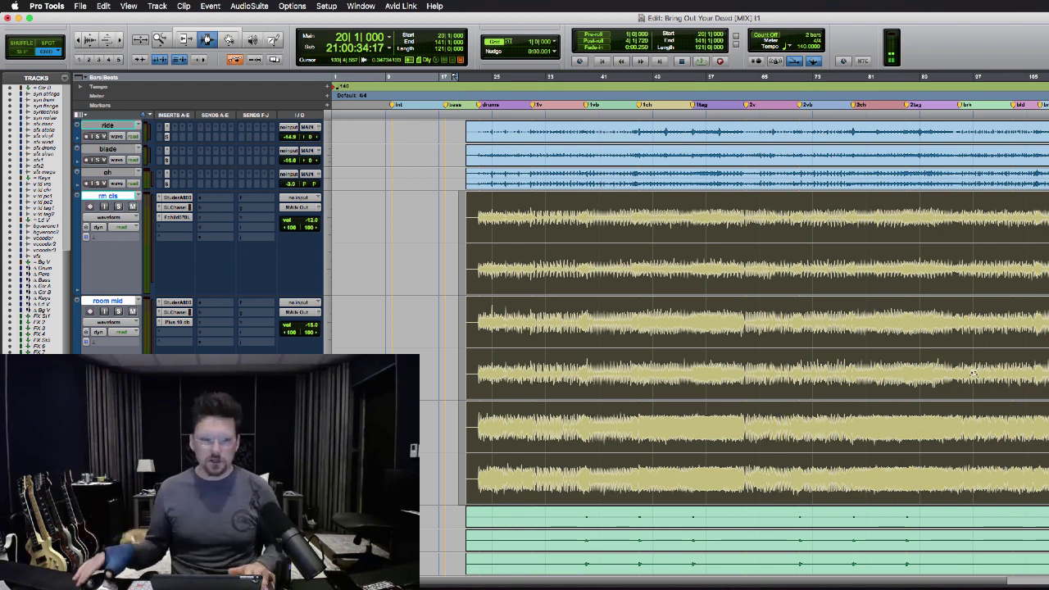
click(484, 239)
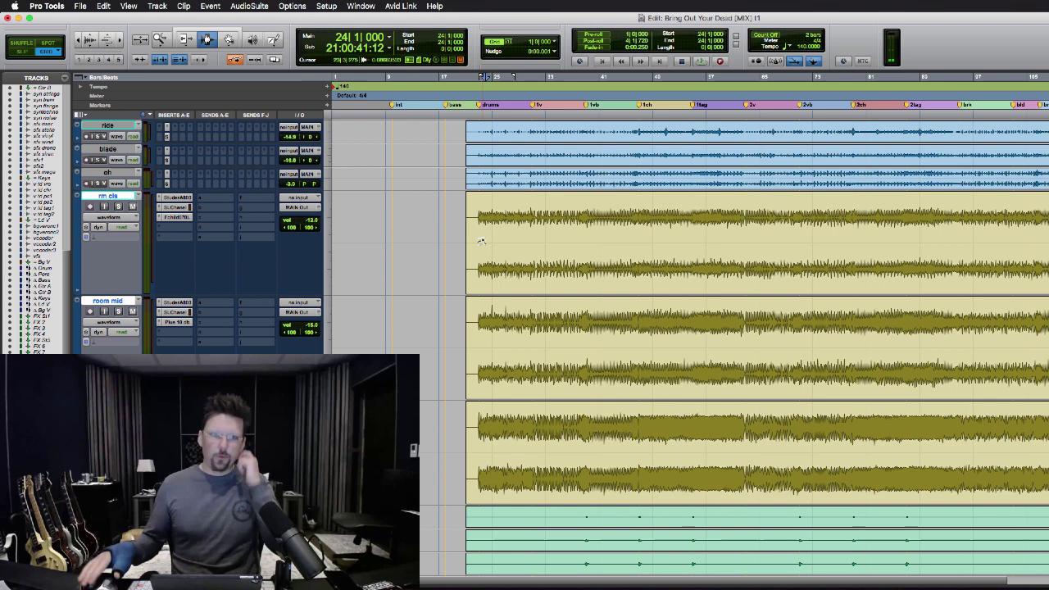
drag(466, 236, 1048, 237)
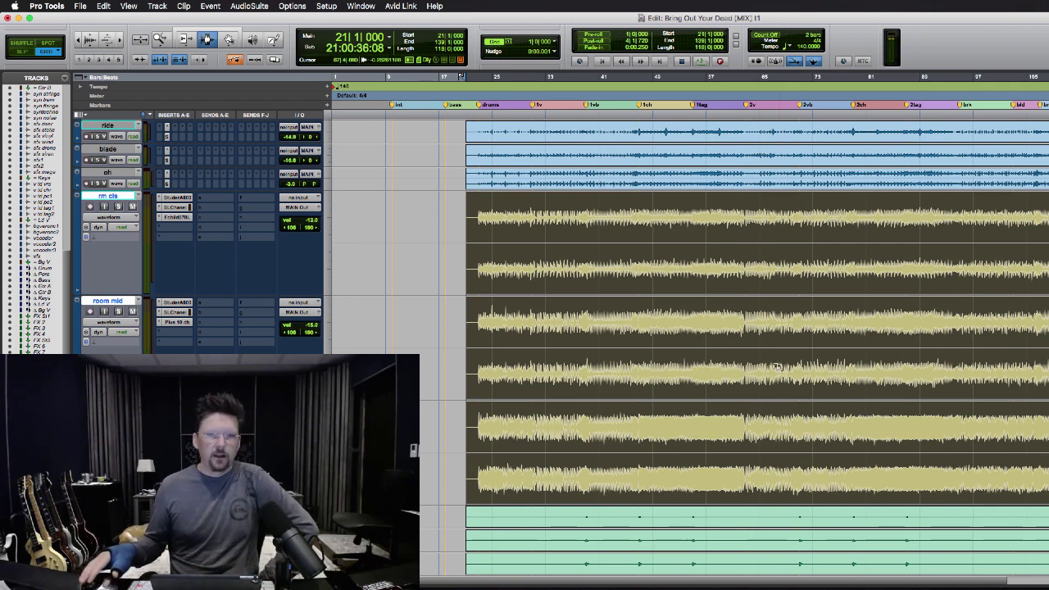
key(shift+super+n)
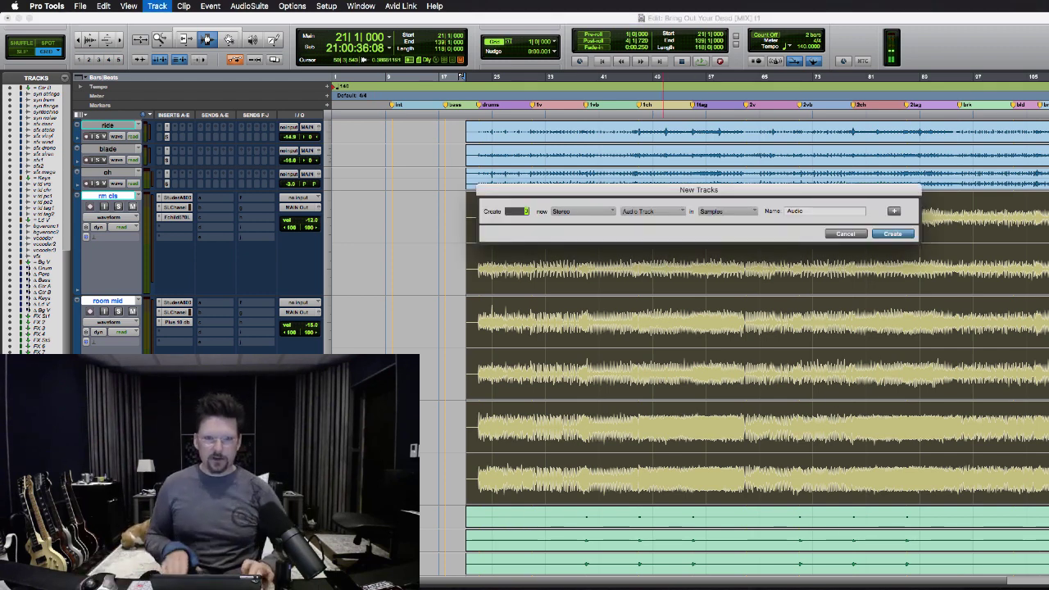
key(Return)
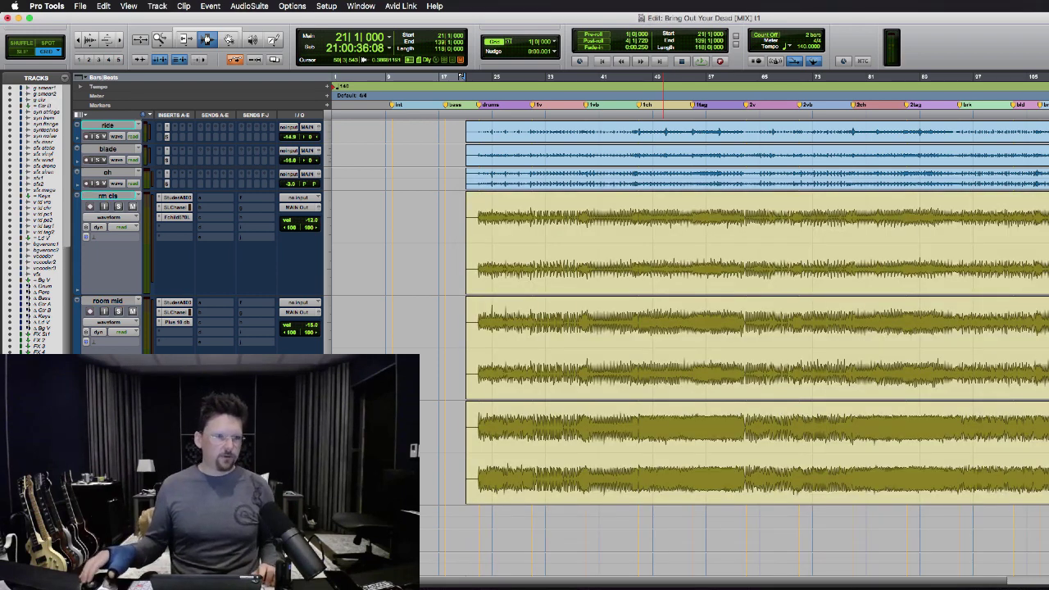
- Name the first new audio track rm cls render
click(497, 76)
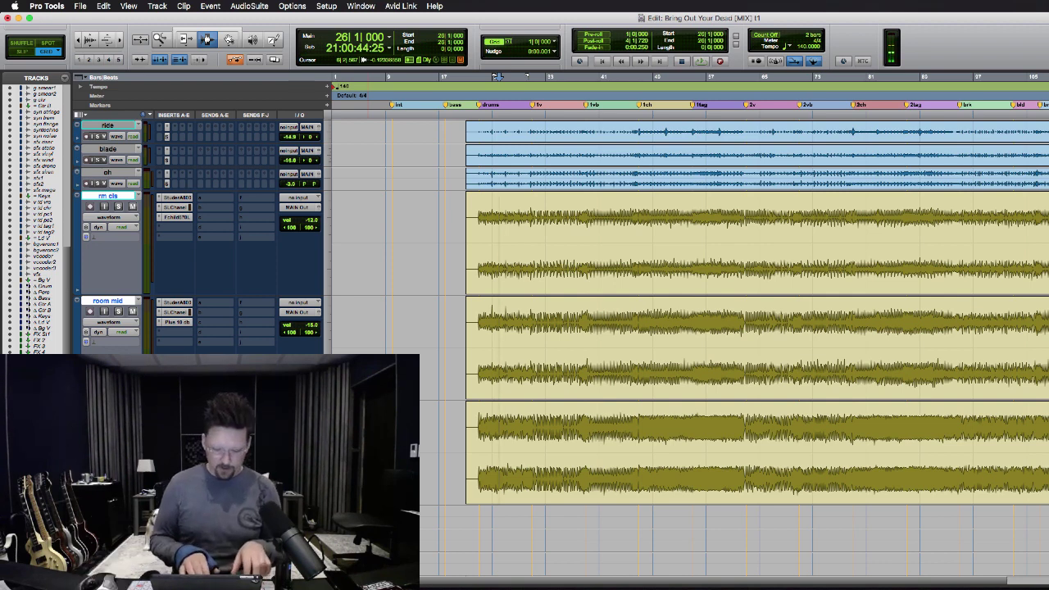
double_click(108, 512)
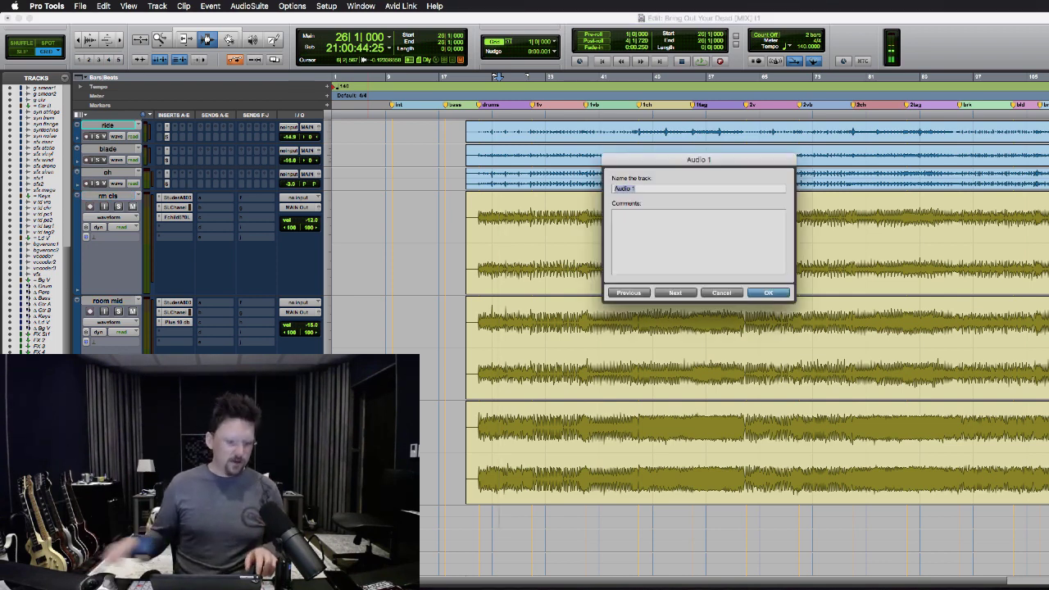
text(rrm cls)
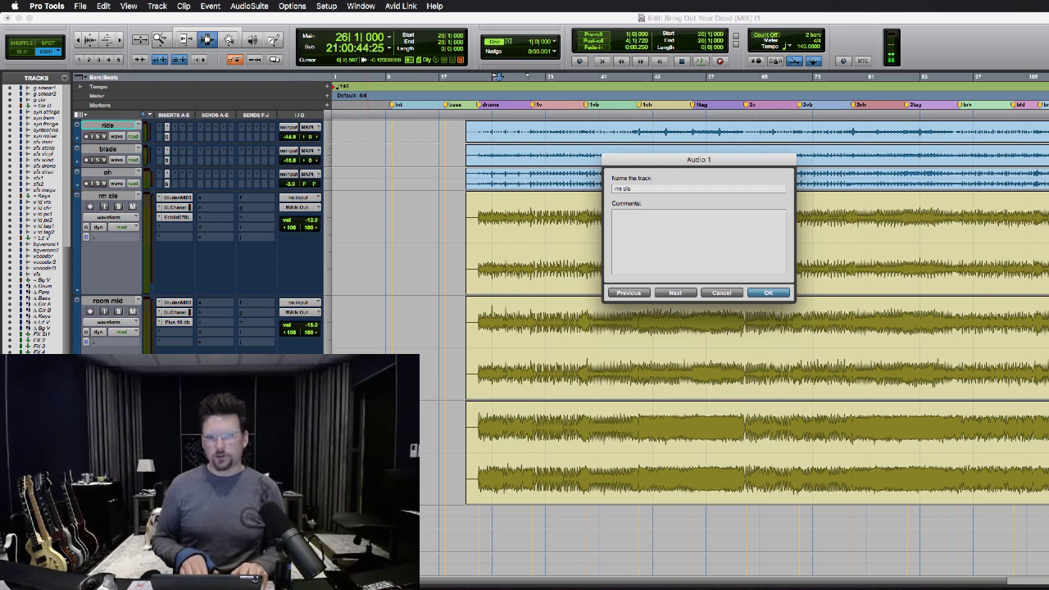
text( fx)
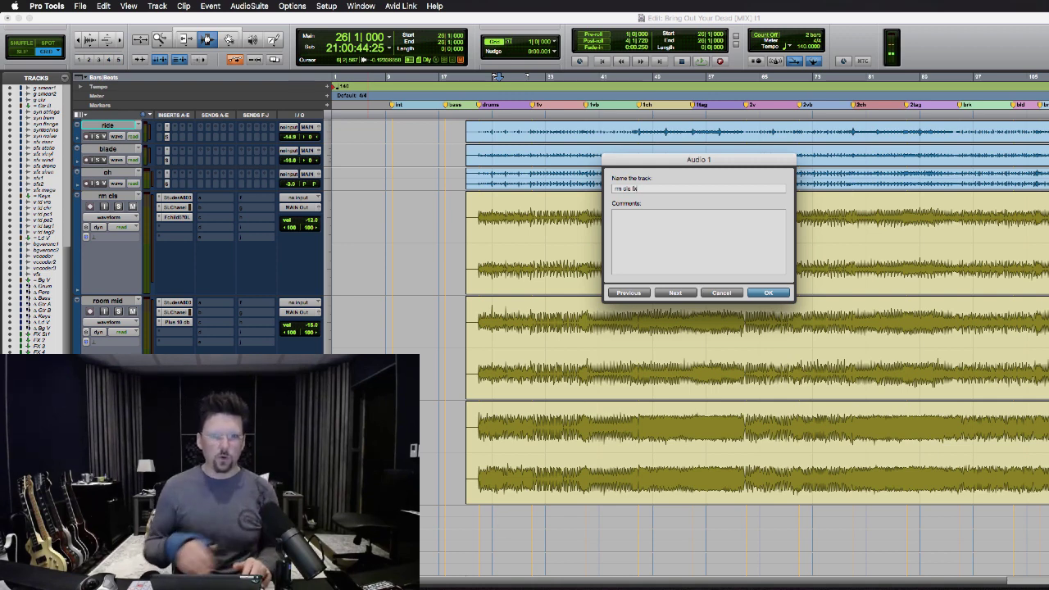
key(BackSpace)
key(BackSpace)
key(BackSpace)
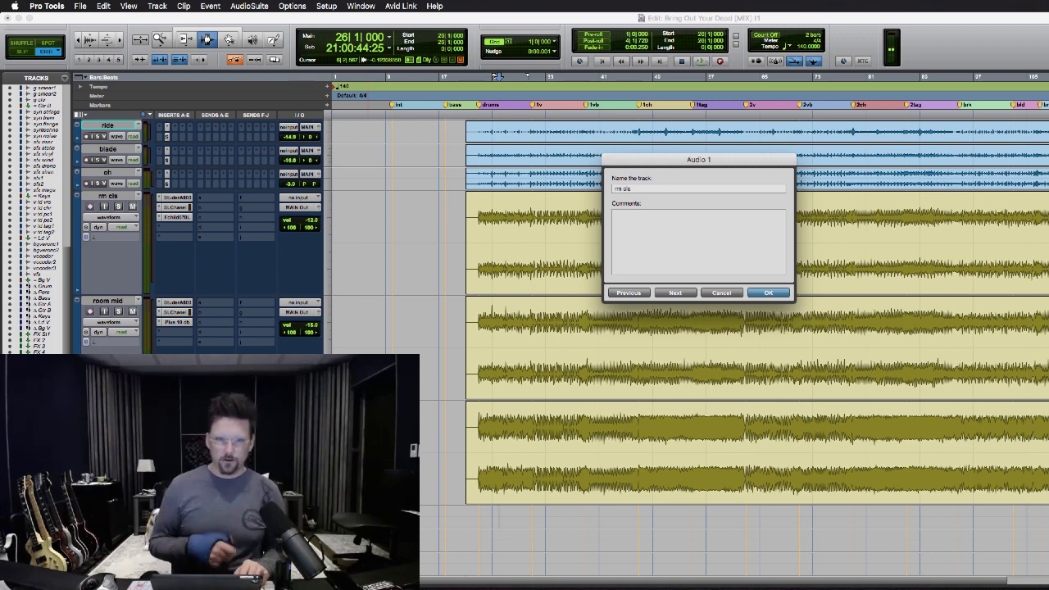
text(p)
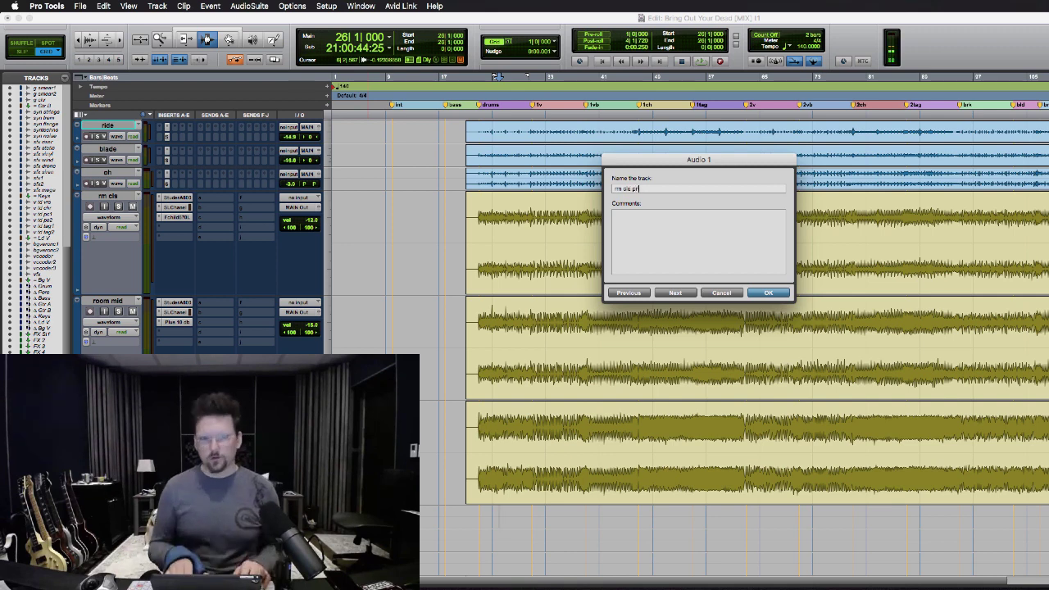
key(BackSpace)
text(render)
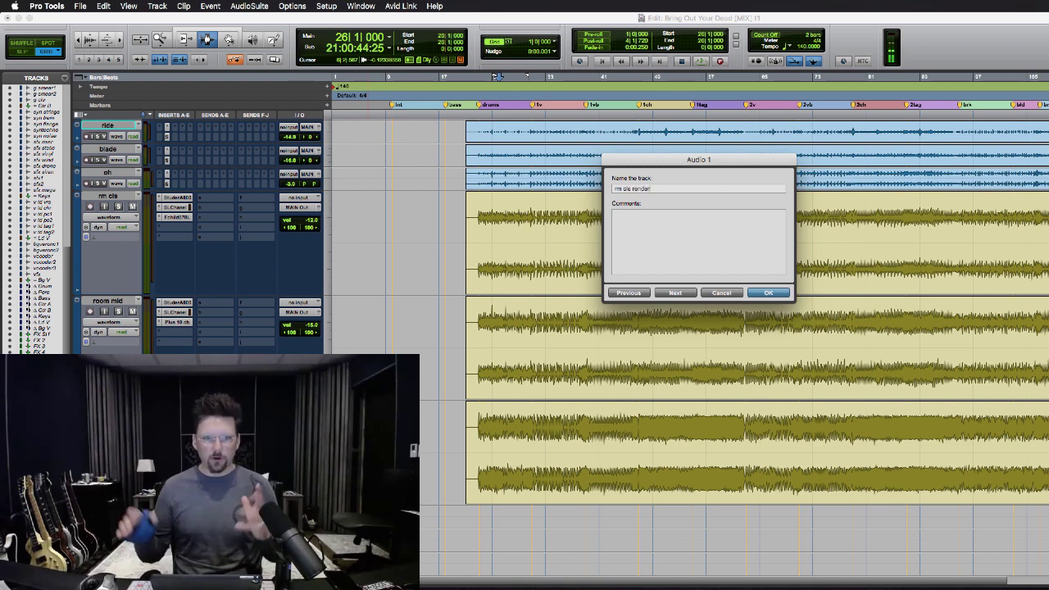
key(Return)
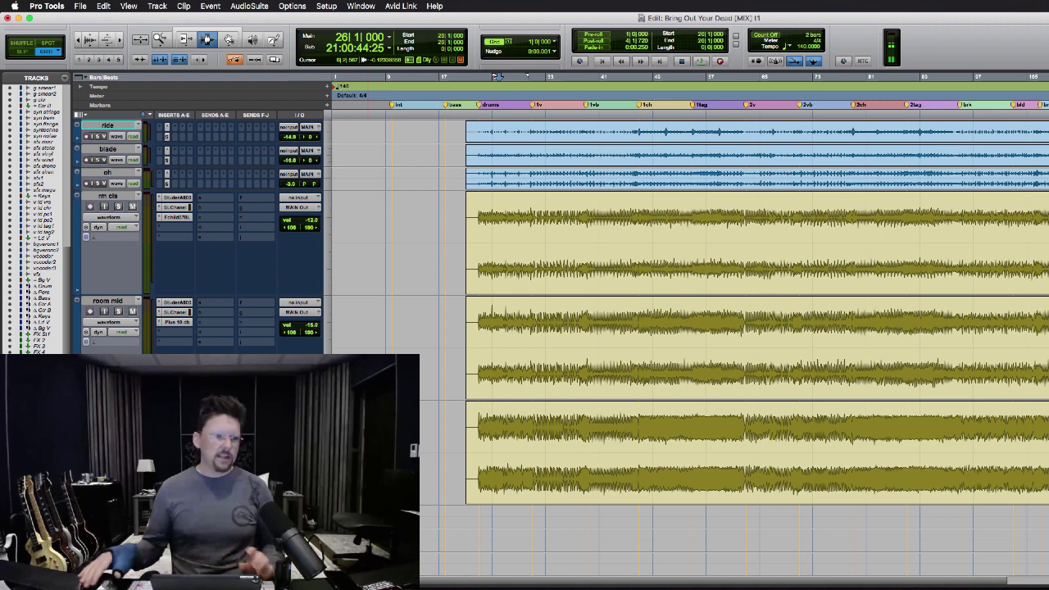
- Try selecting bars 49 to 97 on the room tracks, and remove the newly created audio tracks
drag(619, 386, 682, 386)
click(653, 361)
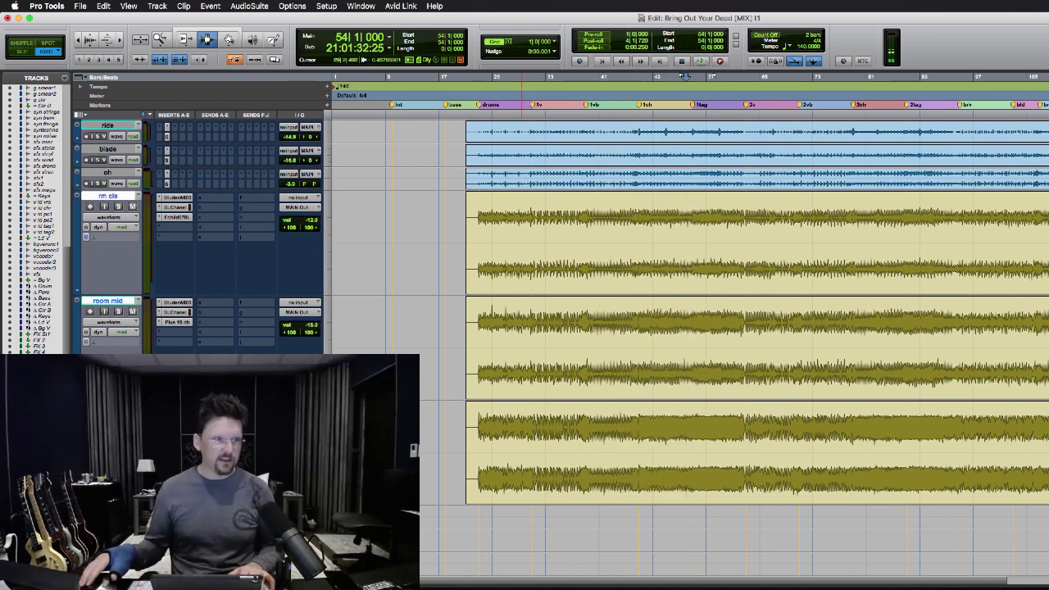
shift+click(974, 307)
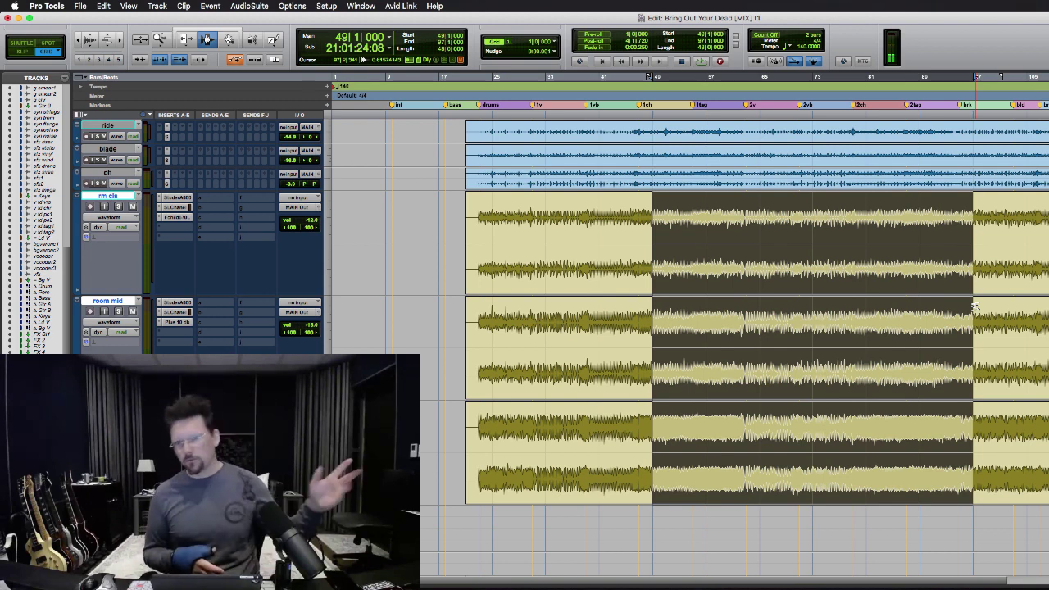
click(869, 302)
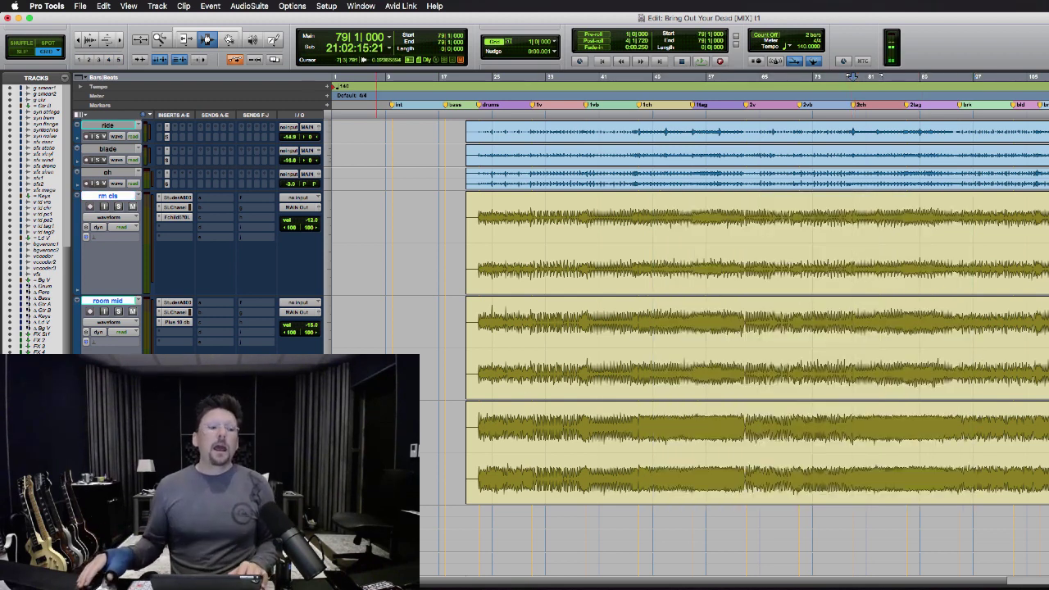
click(853, 76)
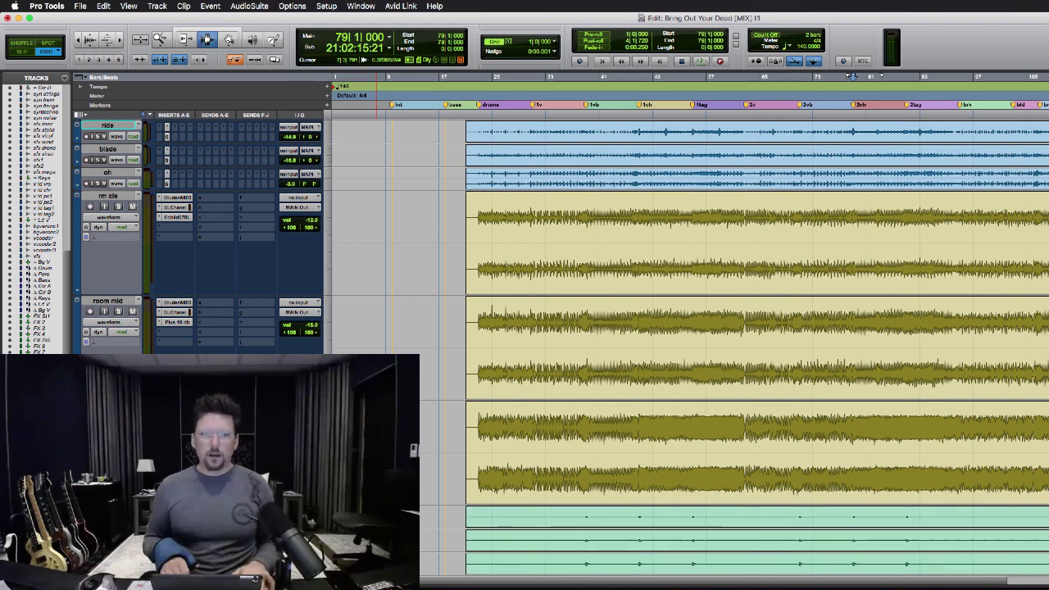
- Freeze the room tracks rm cls, room mid and room far together with their inserts
click(484, 331)
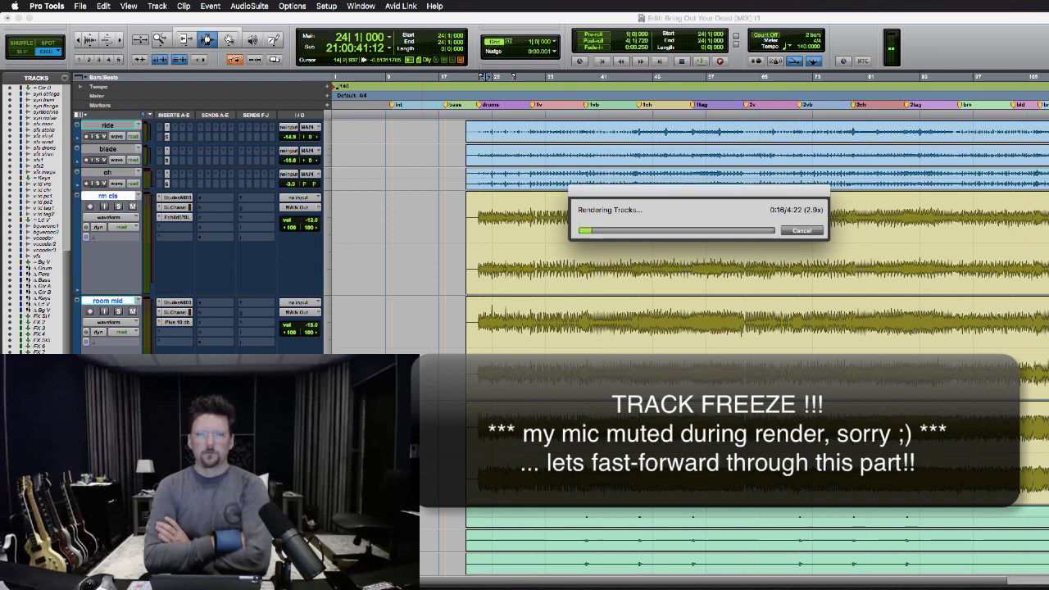
key(super+Tab)
key(super+Tab)
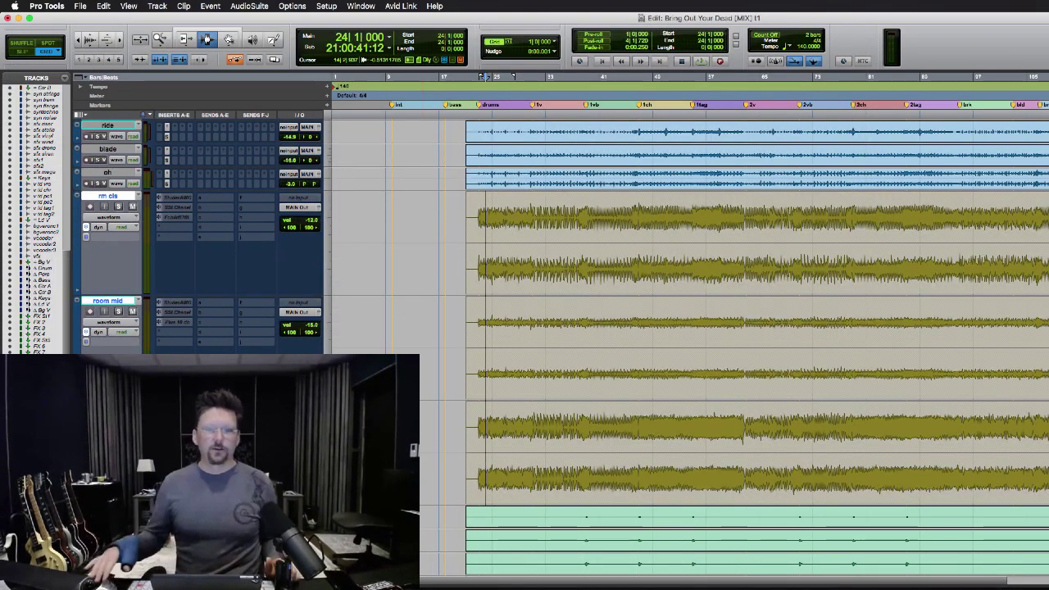
- Examine the rendered waveforms of the frozen room tracks at several positions, ending at bar 59
click(566, 378)
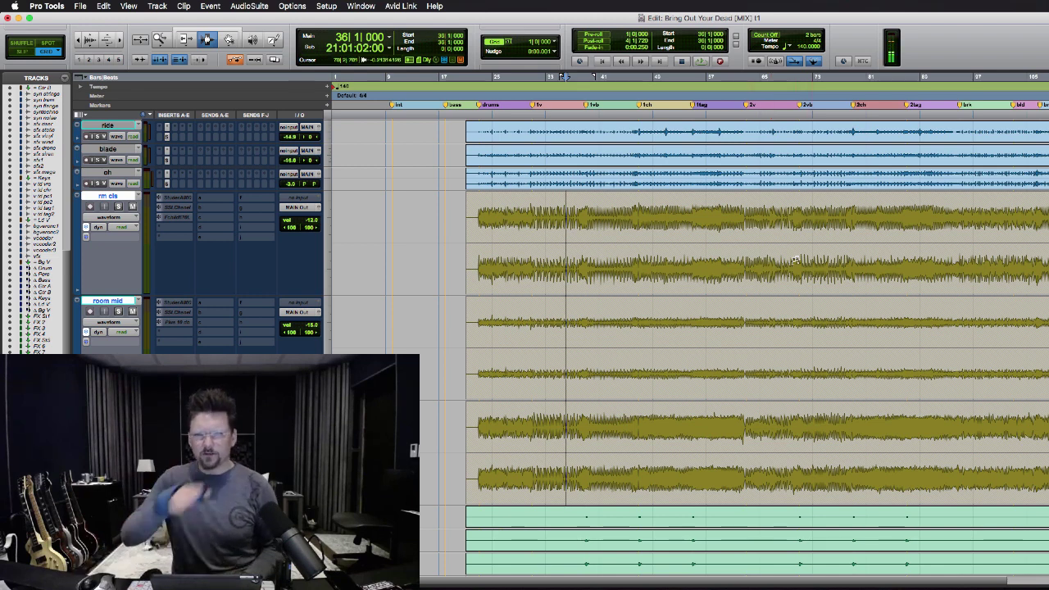
click(699, 239)
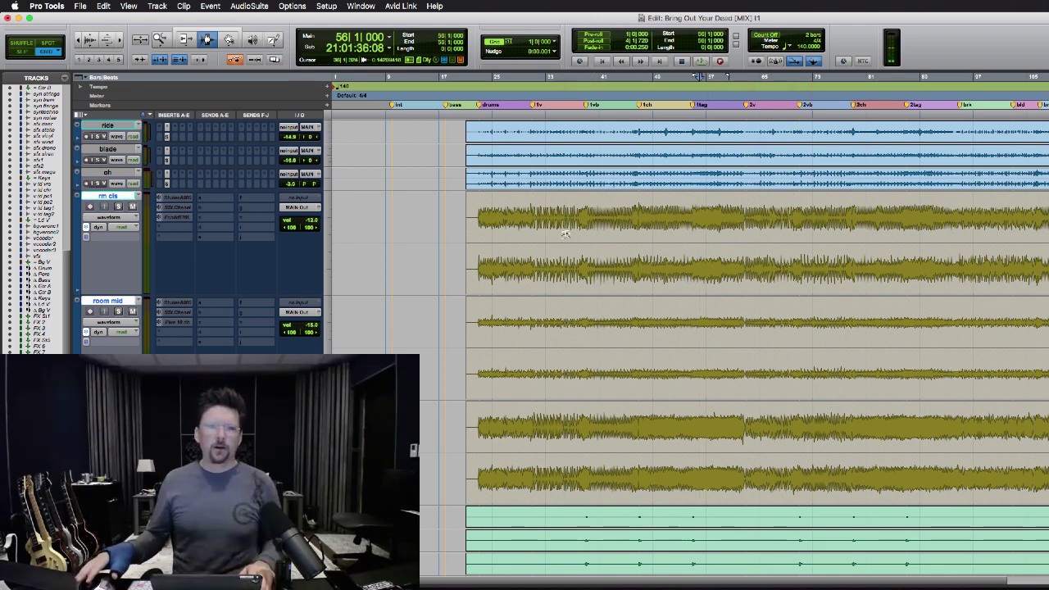
drag(566, 234, 721, 249)
click(720, 246)
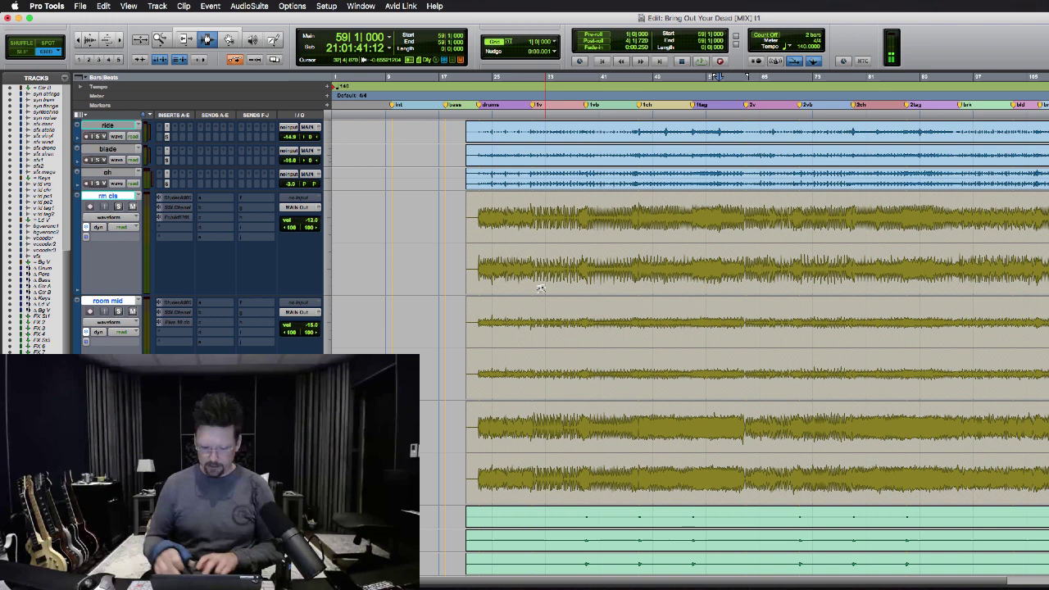
- Return to the Mix window and insert the CLA-76 compressor below the frozen inserts on room mid
key(super+equal)
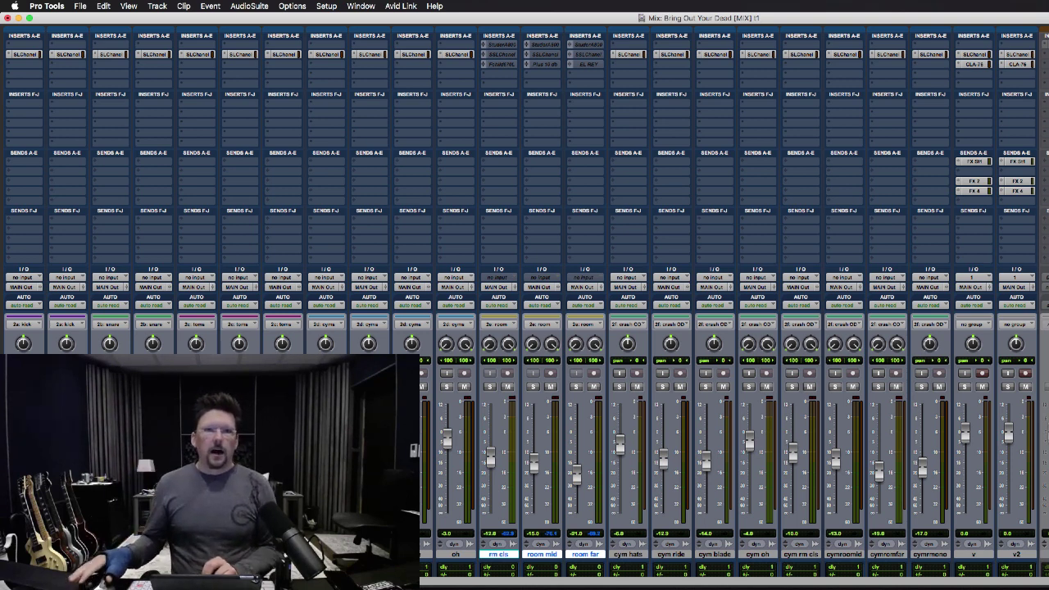
click(542, 73)
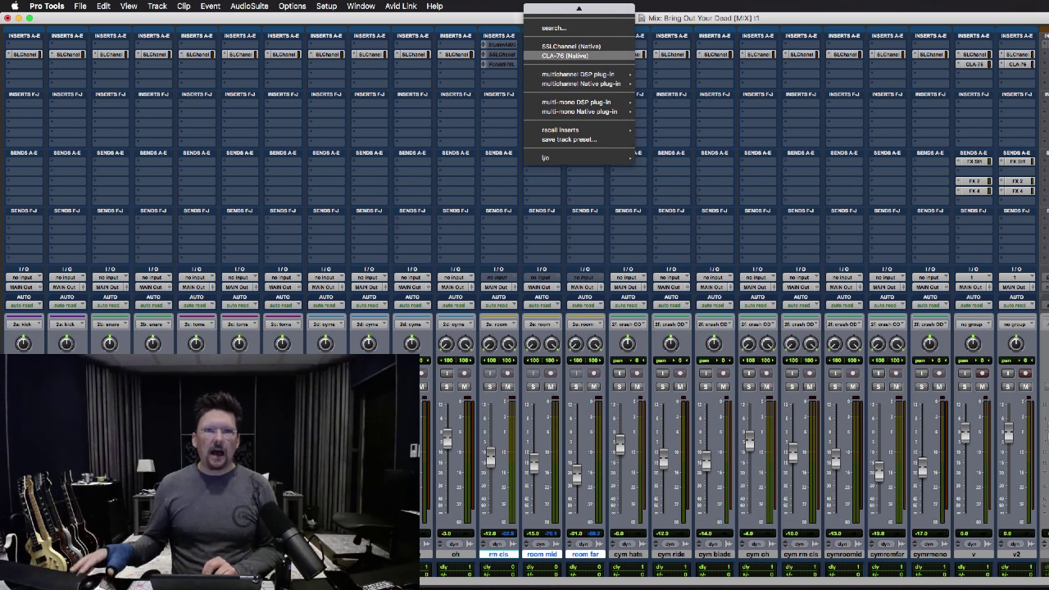
click(565, 56)
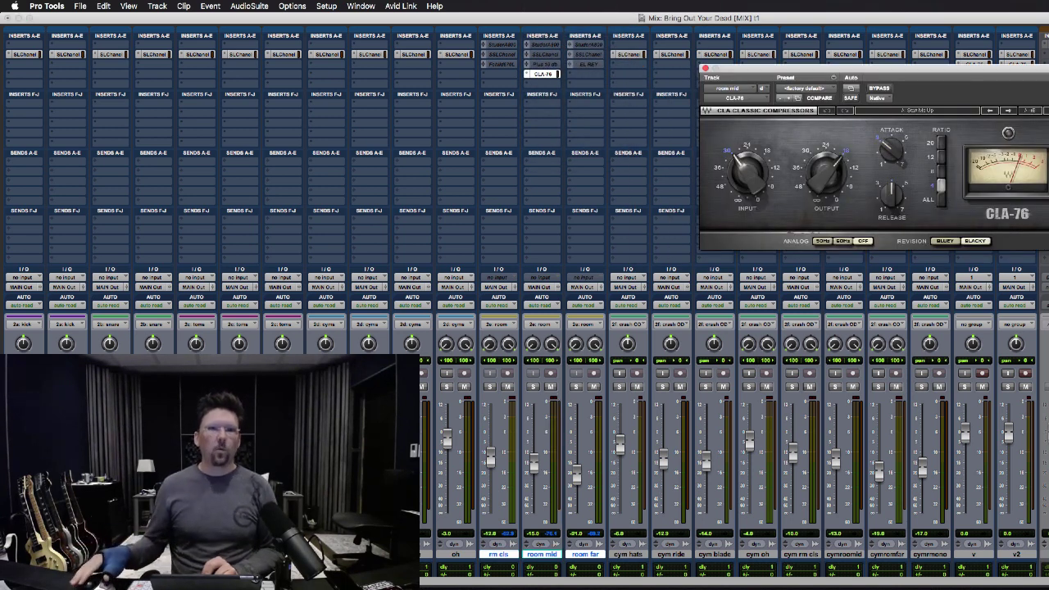
- Insert the stereo API-550A equalizer below the CLA-76 on room mid
click(586, 73)
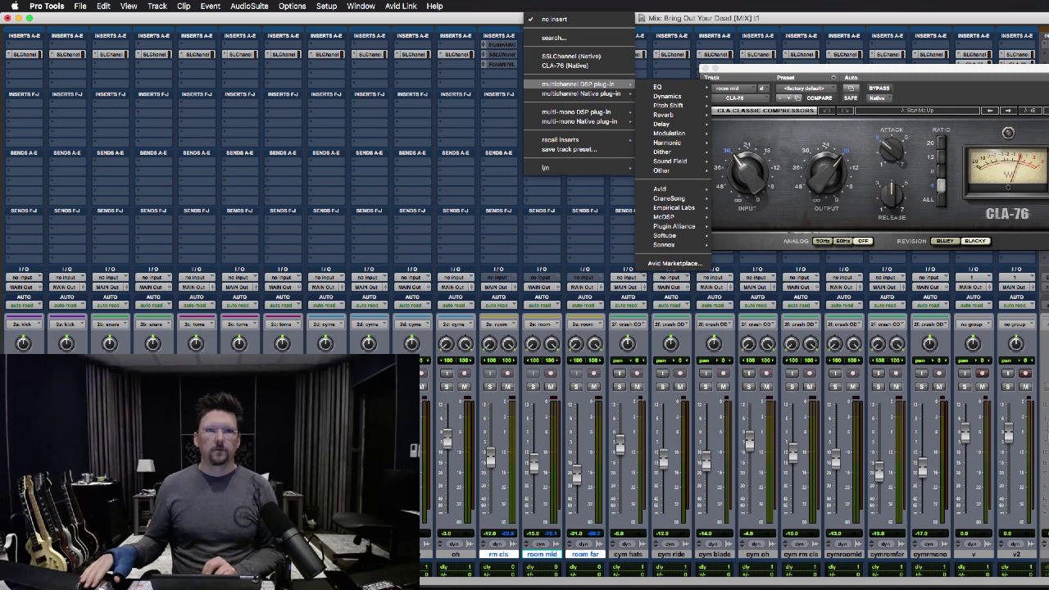
mouse_move(582, 94)
mouse_move(668, 38)
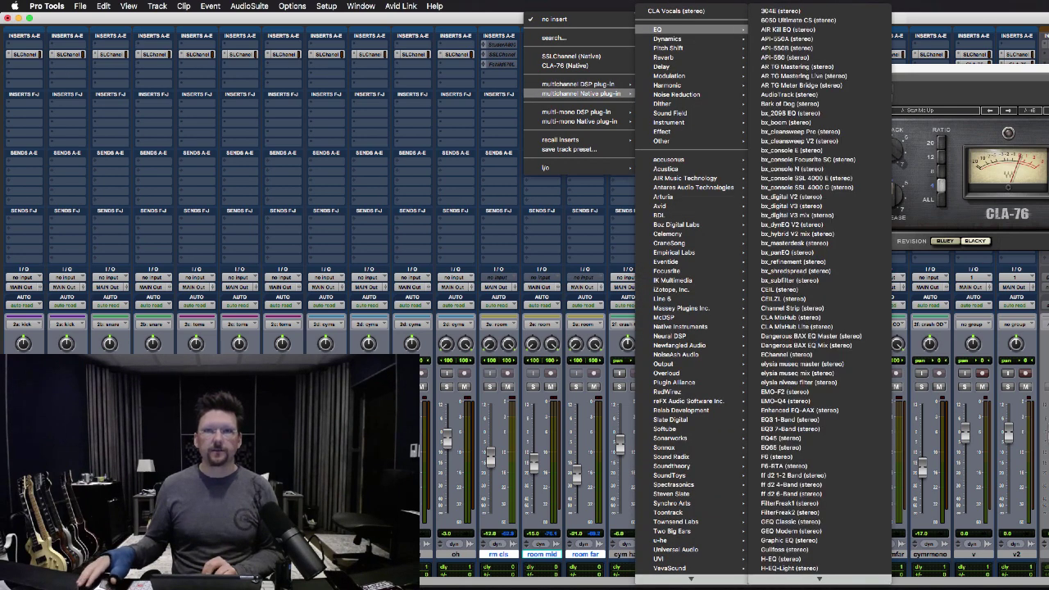
click(787, 38)
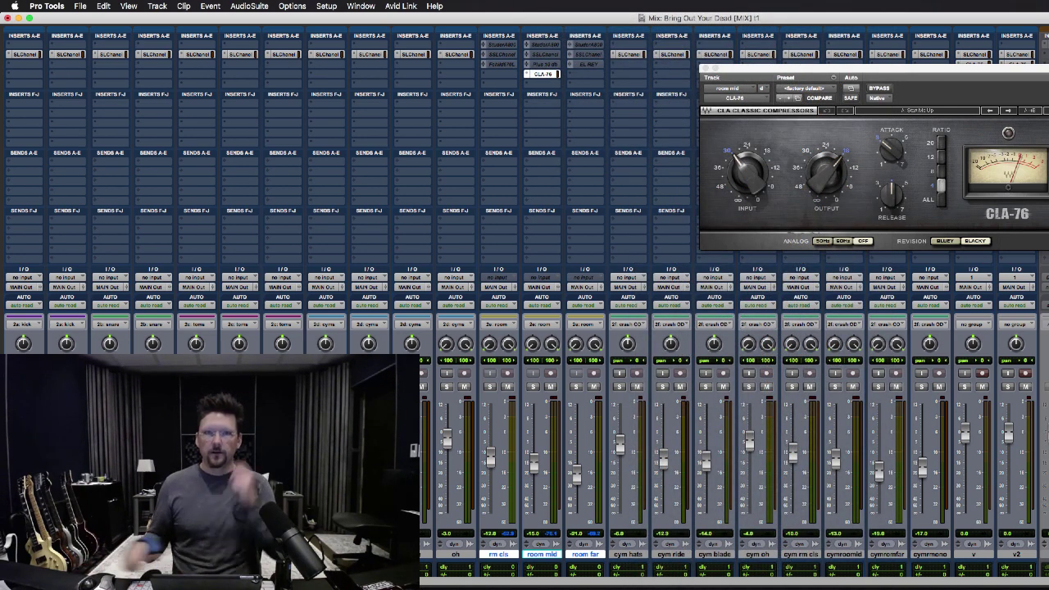
- Lower the grouped room faders to -18.4 dB on rm cls and close the API-550A plug-in
mouse_move(491, 457)
mouse_down()
mouse_move(491, 449)
mouse_move(491, 471)
mouse_up()
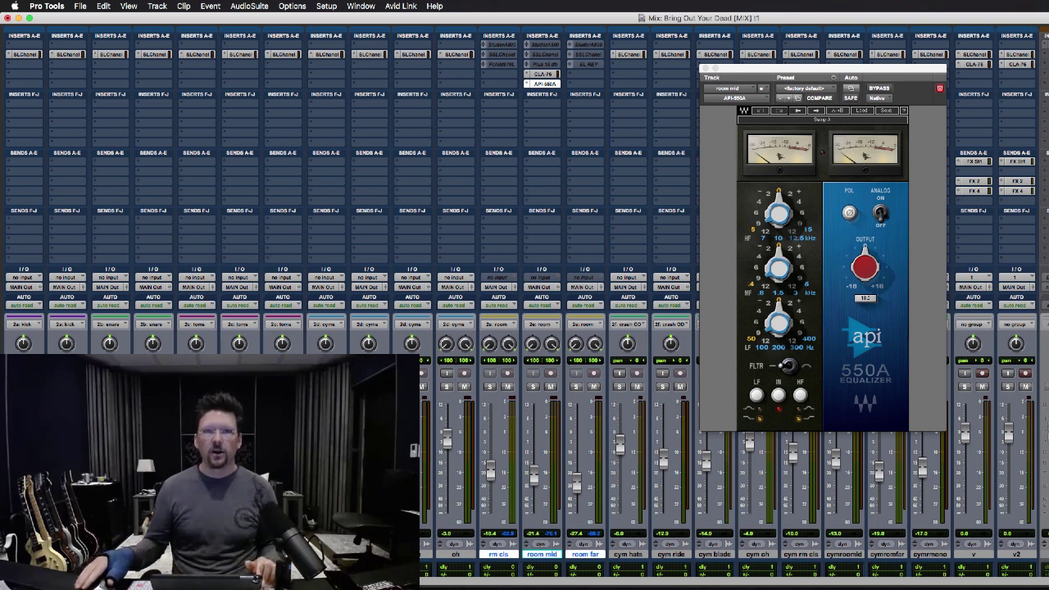
key(super+w)
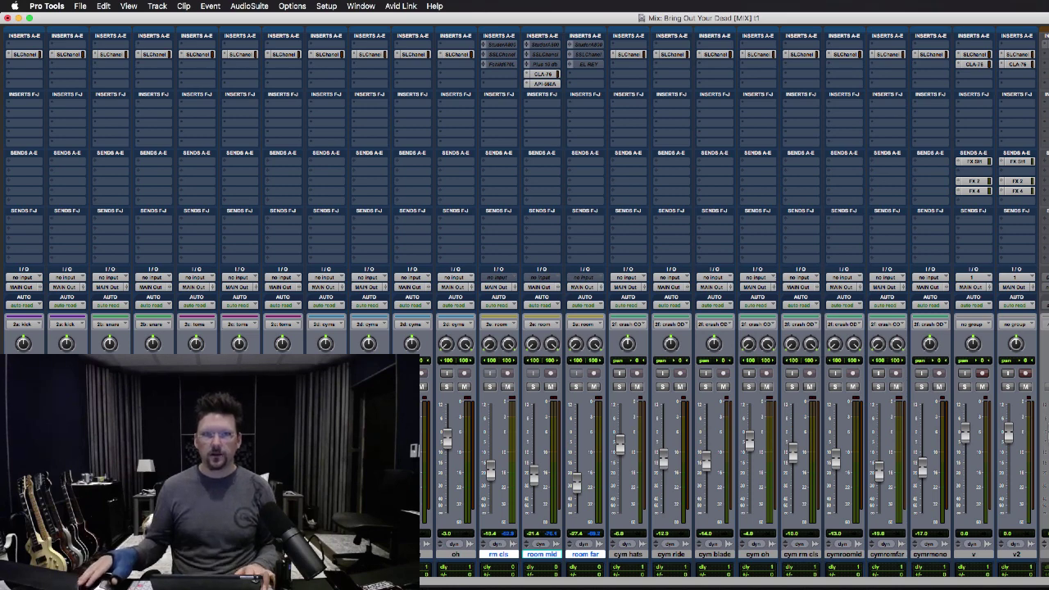
- Switch to the Edit window and place the edit cursor at bar 57 on the room tracks
key(super+equal)
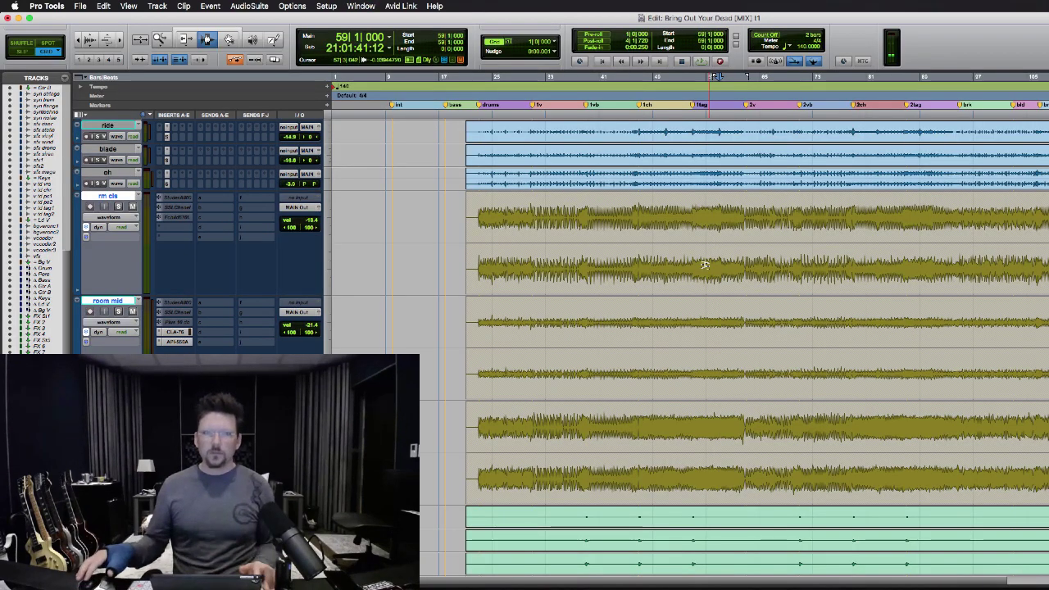
click(705, 265)
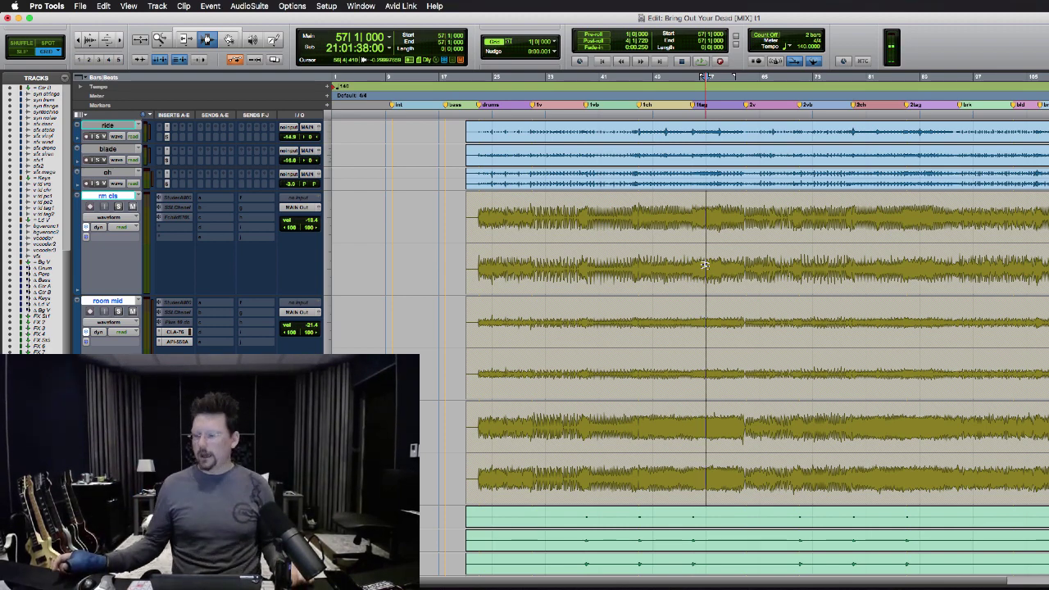
- Place the edit cursor at bar 58 and examine the frozen room waveforms around it
key(super+bracketleft)
key(t)
click(712, 252)
key(t)
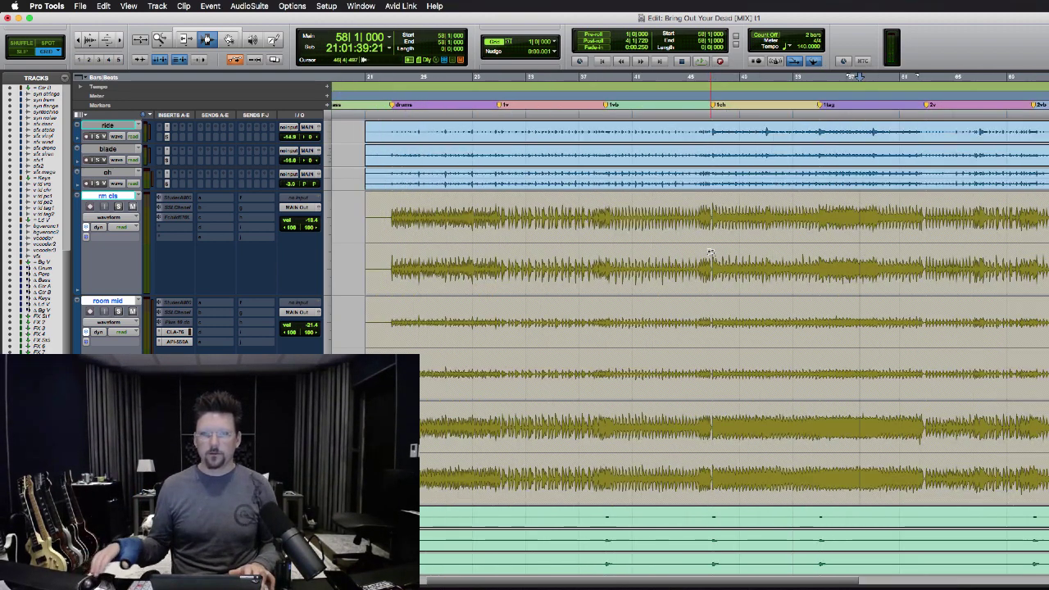
key(r)
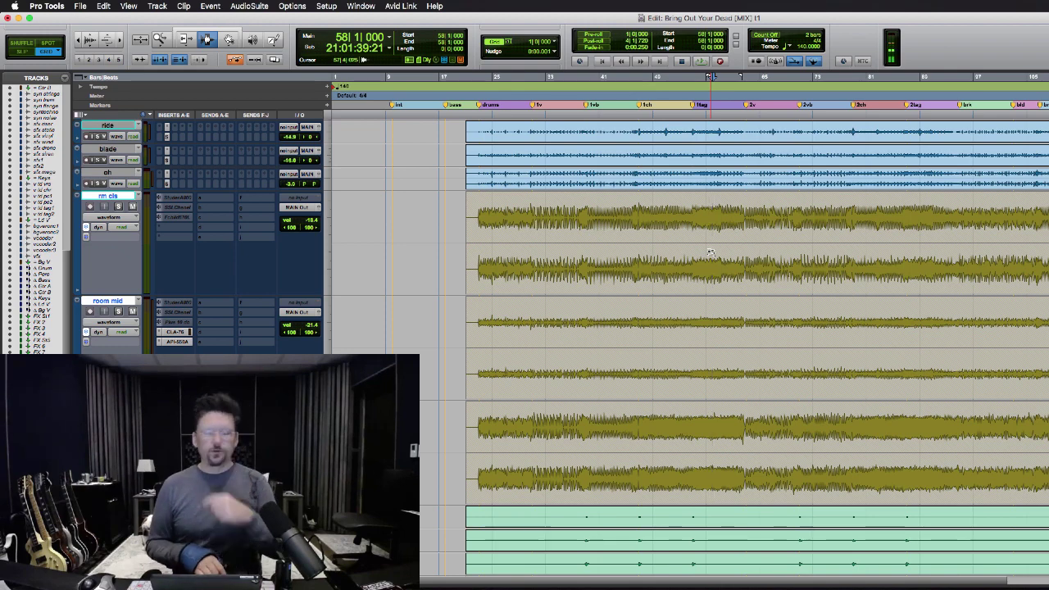
- Check the insert options for the CLA-76 on room mid in the Mix window, then return to the Edit window
key(super+equal)
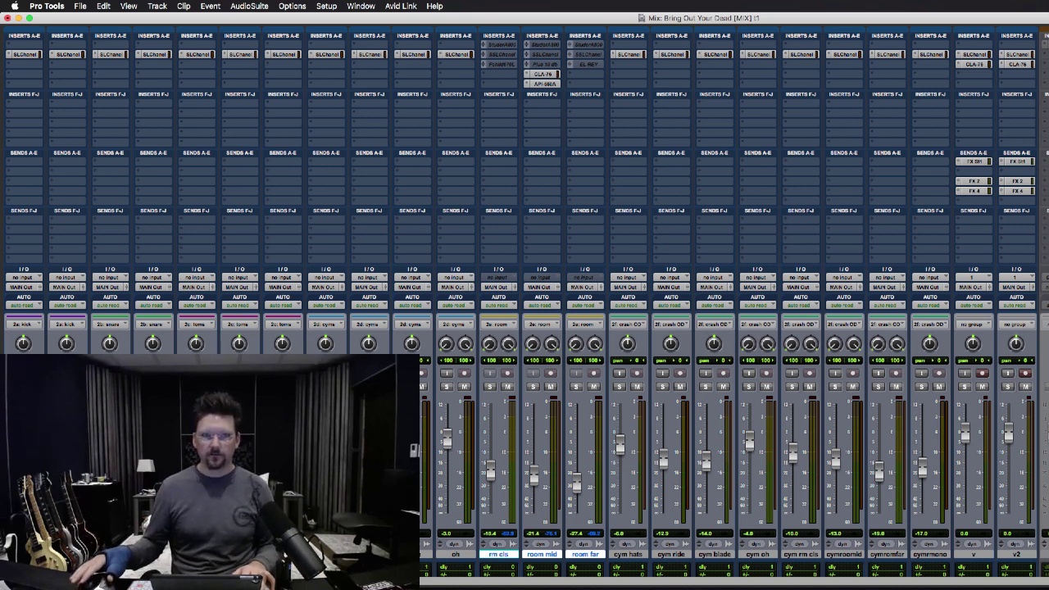
click(541, 74)
key(Escape)
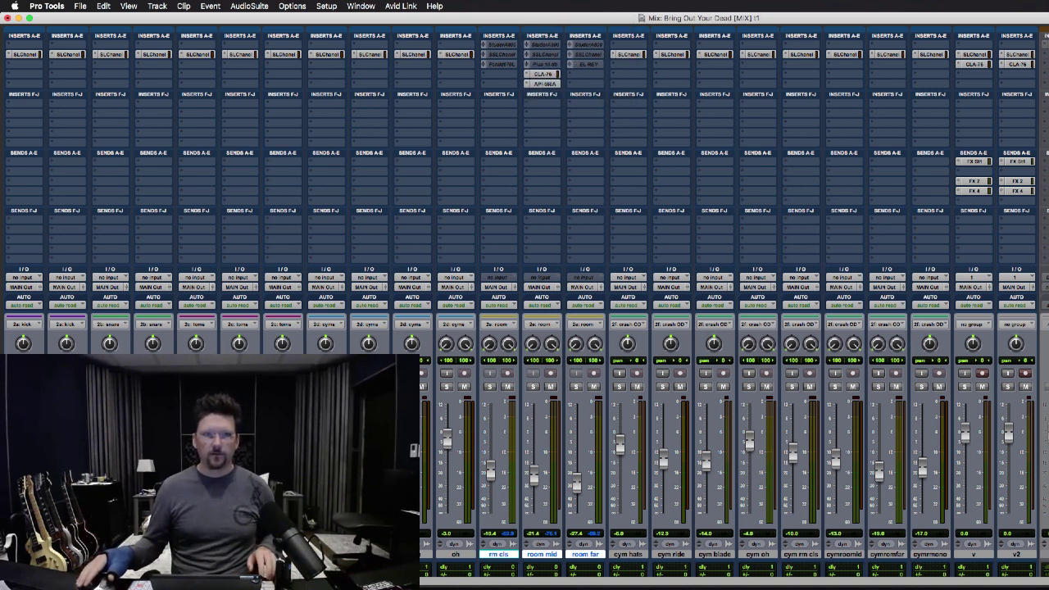
click(529, 44)
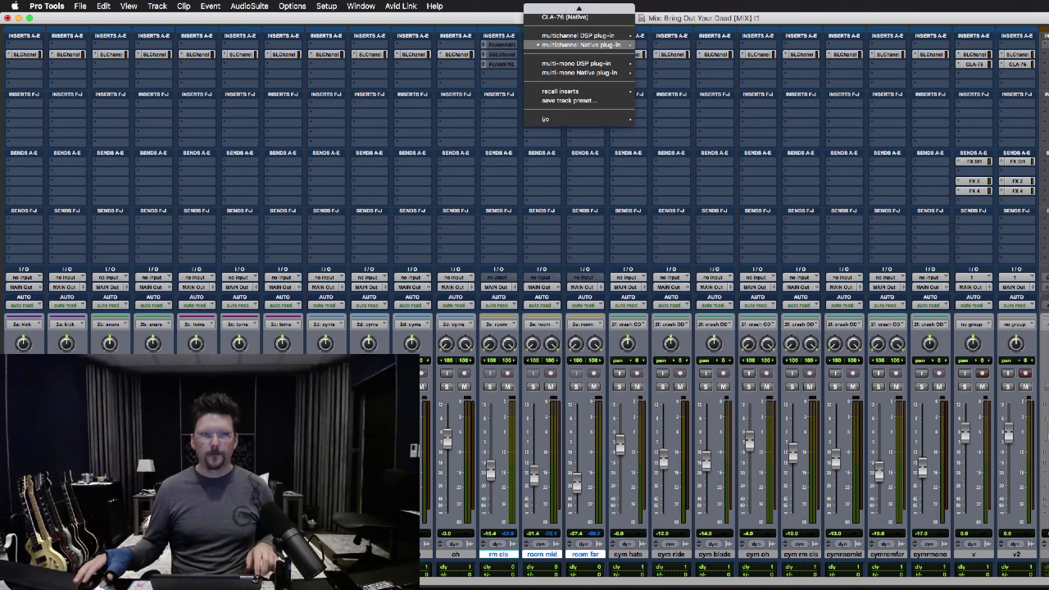
key(Escape)
key(super+equal)
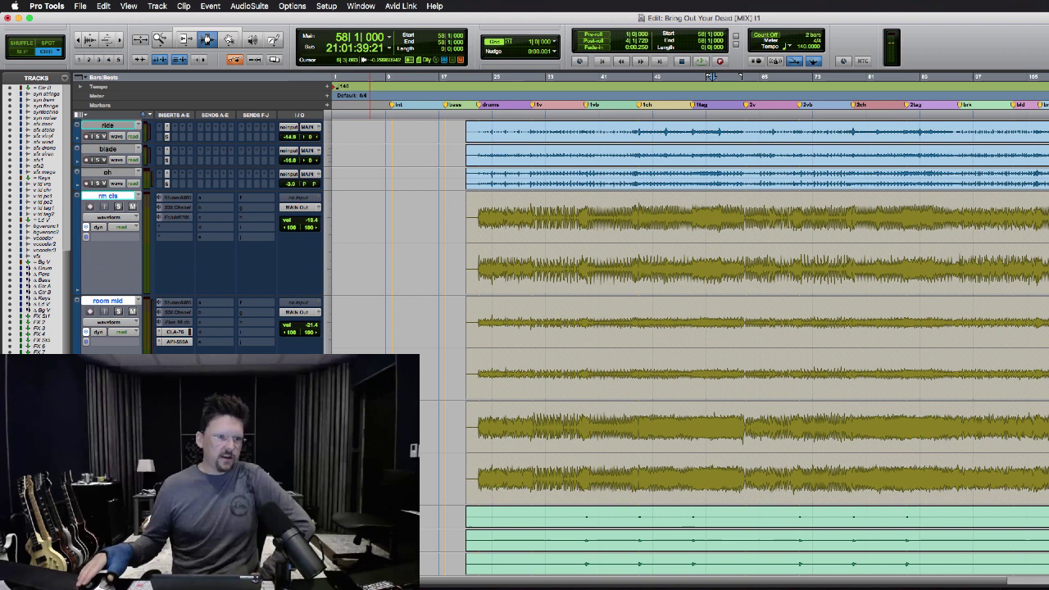
- Unfreeze the room tracks and adjust the input of the Studer A800 on room mid
key(super+z)
click(709, 77)
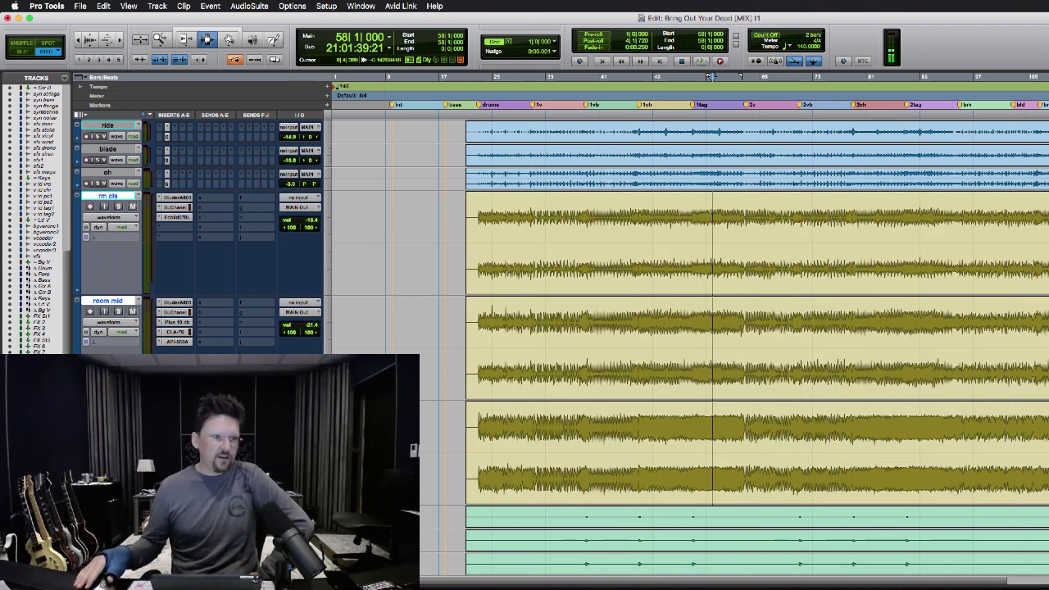
click(175, 303)
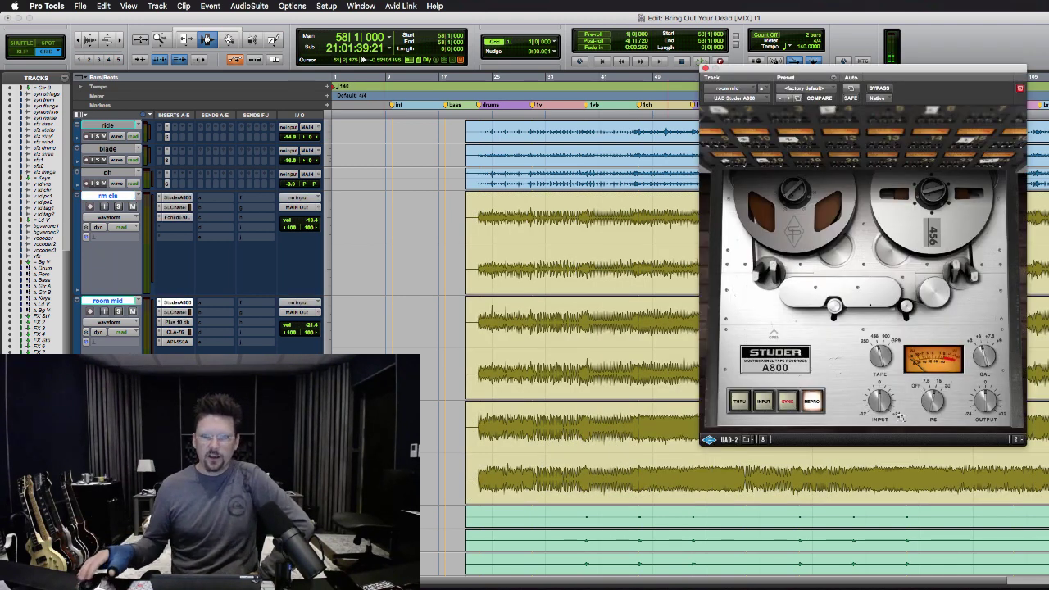
mouse_move(877, 396)
mouse_down()
mouse_move(878, 407)
mouse_move(880, 386)
mouse_up()
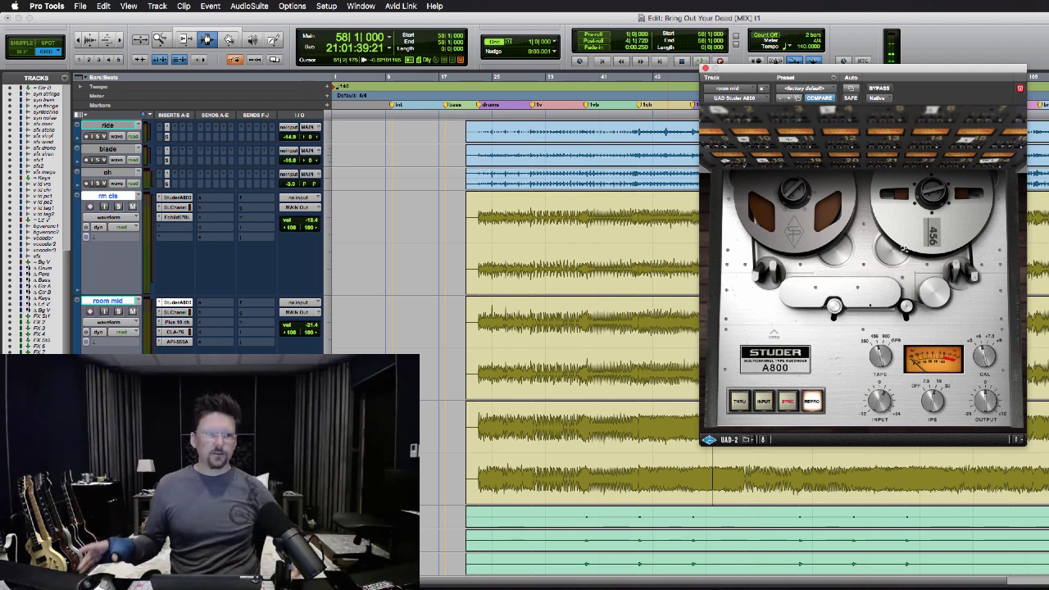
click(705, 68)
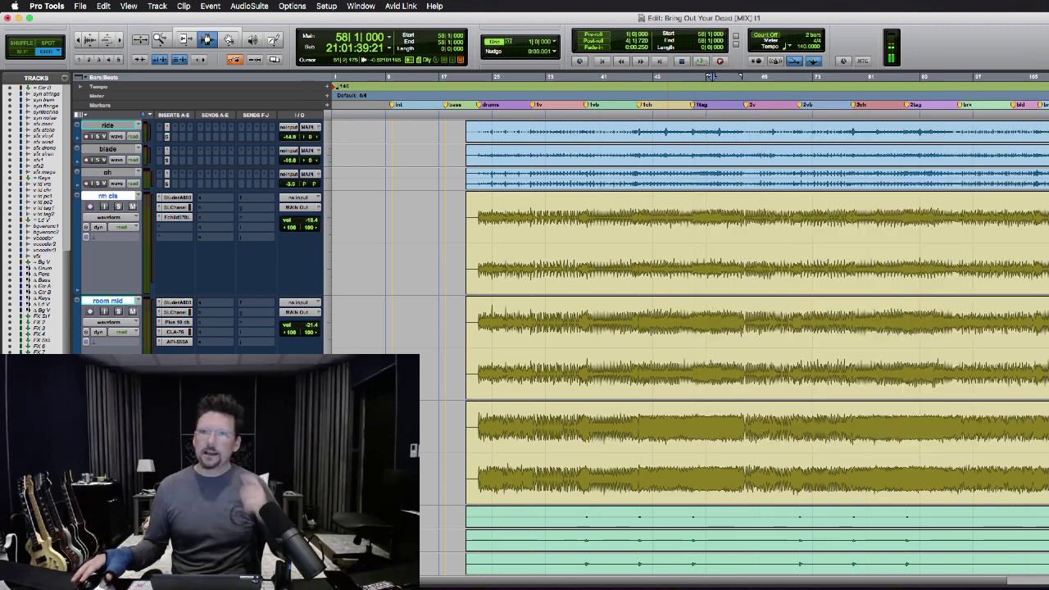
- Move the edit cursor on room mid to bar 74 and on to bar 80
click(818, 339)
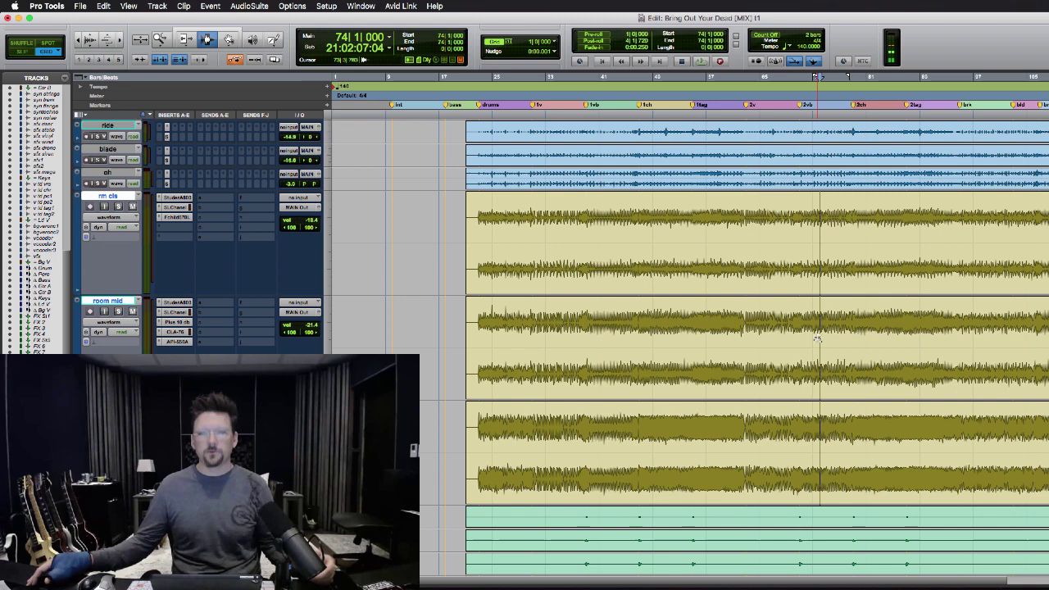
drag(759, 353, 859, 361)
click(859, 361)
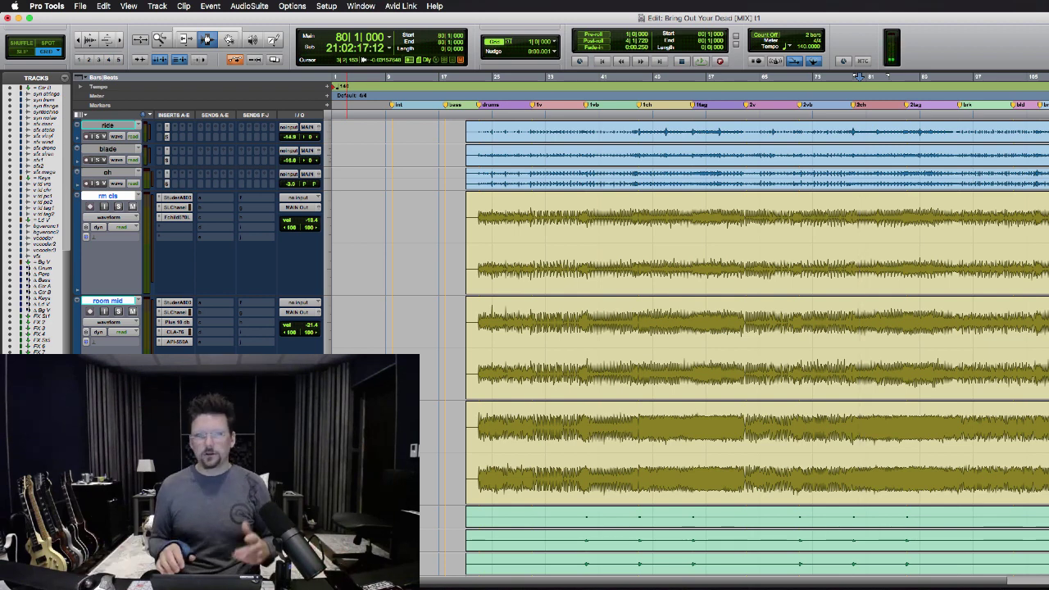
- In the Mix window, select the drum tracks from the first kick through cymrmono and remove the first-slot Studer A800 inserts
key(super+equal)
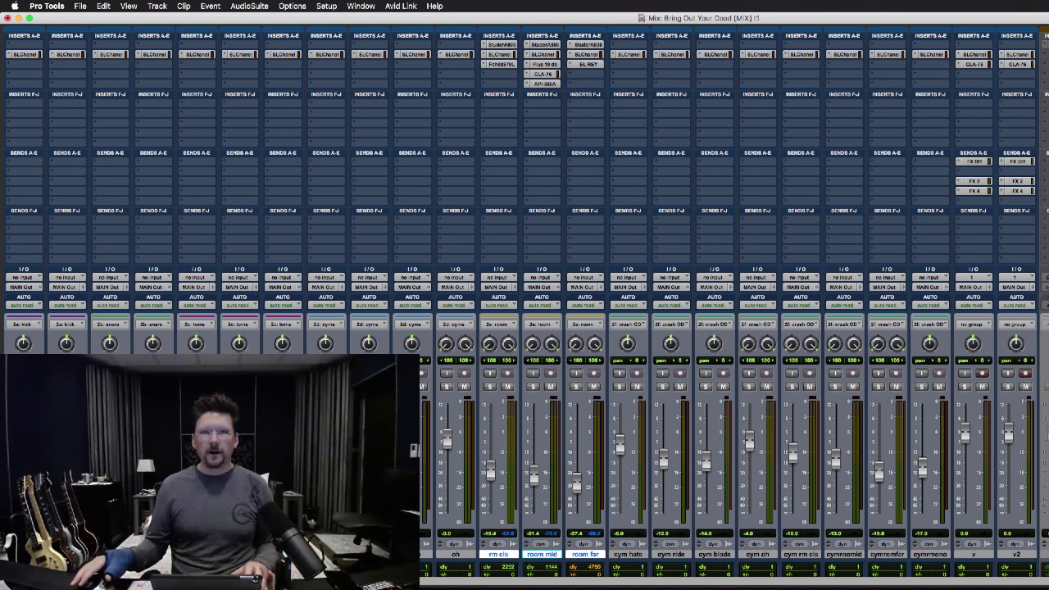
click(541, 554)
click(929, 554)
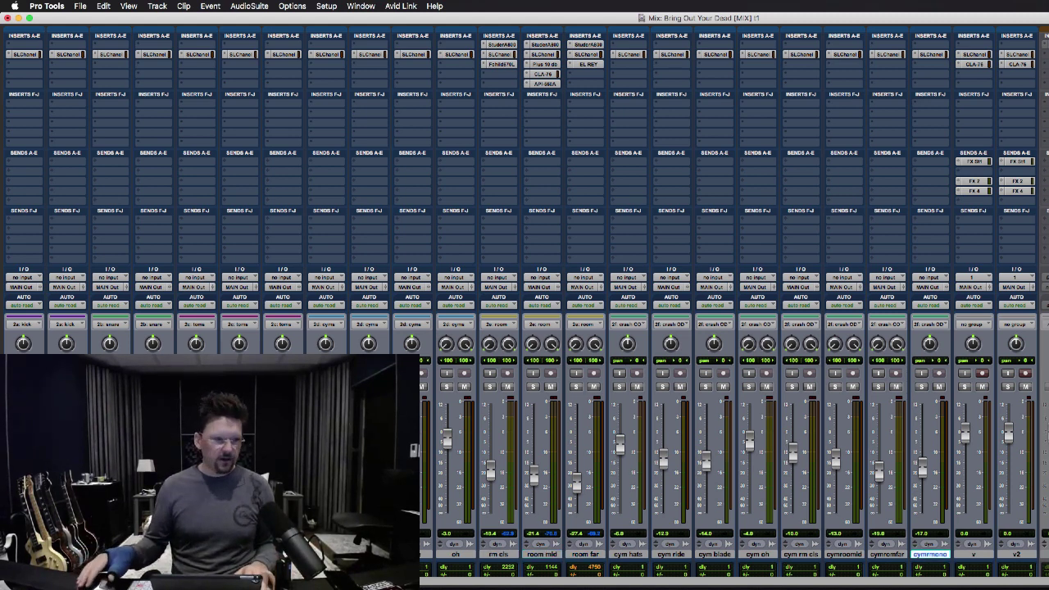
shift+click(23, 554)
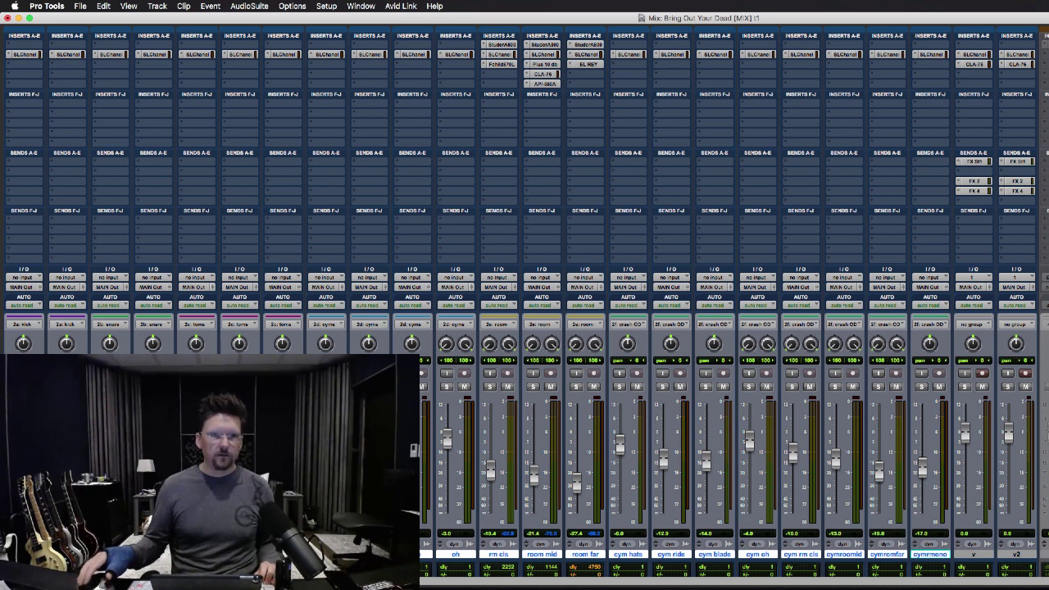
click(499, 44)
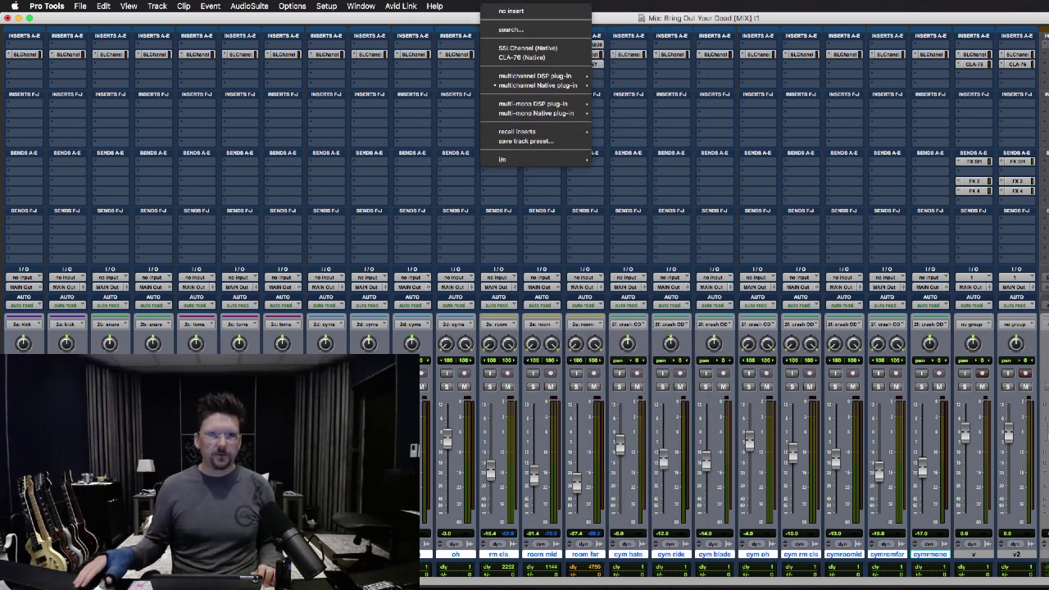
click(499, 10)
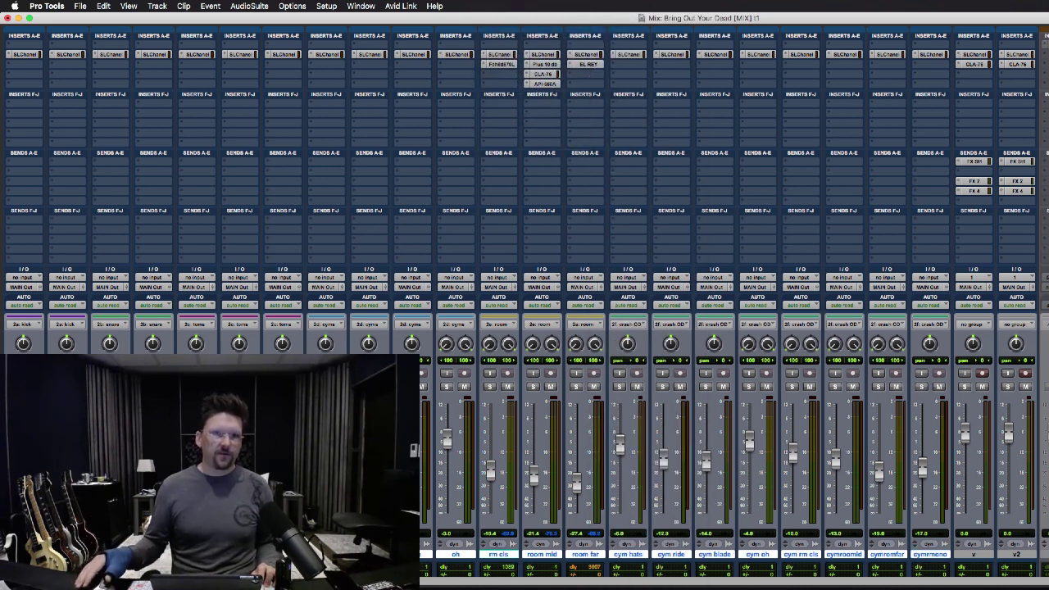
- Remove the second-slot SSLChannel and the third-slot inserts from all selected drum tracks
click(484, 54)
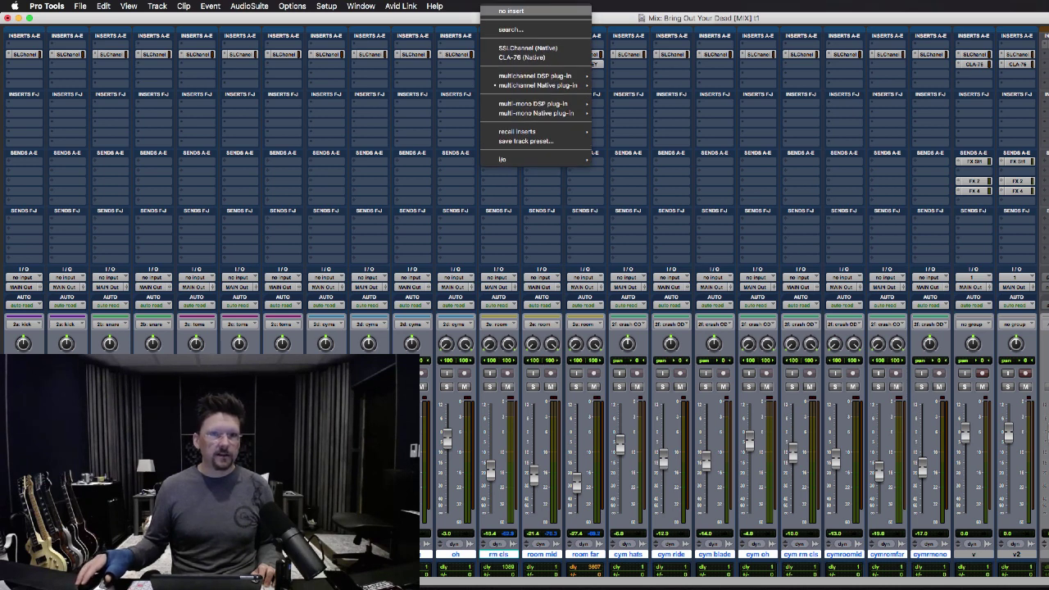
alt+click(510, 10)
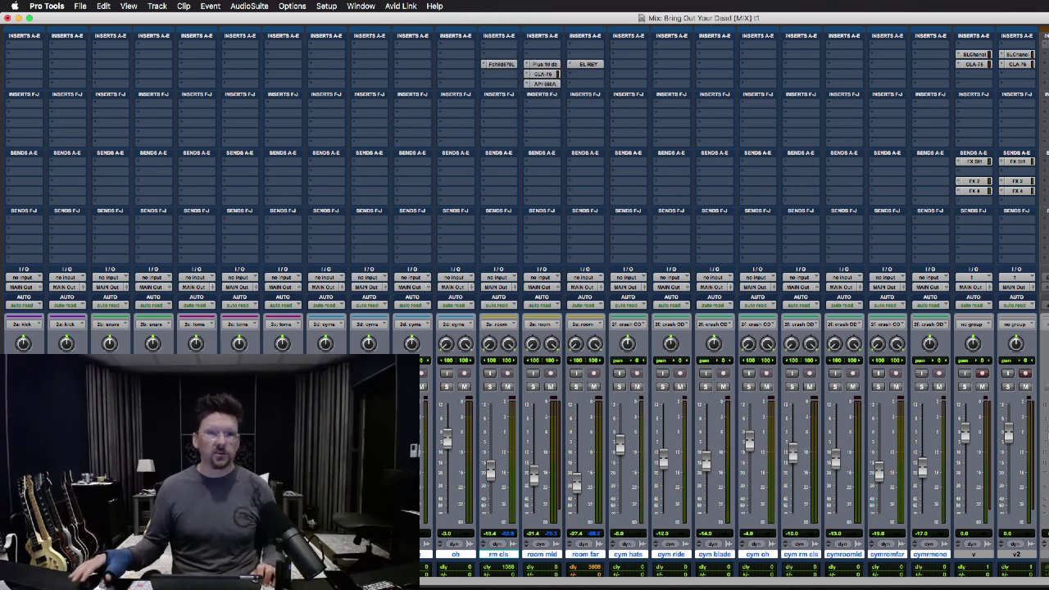
click(485, 64)
alt+shift+click(511, 10)
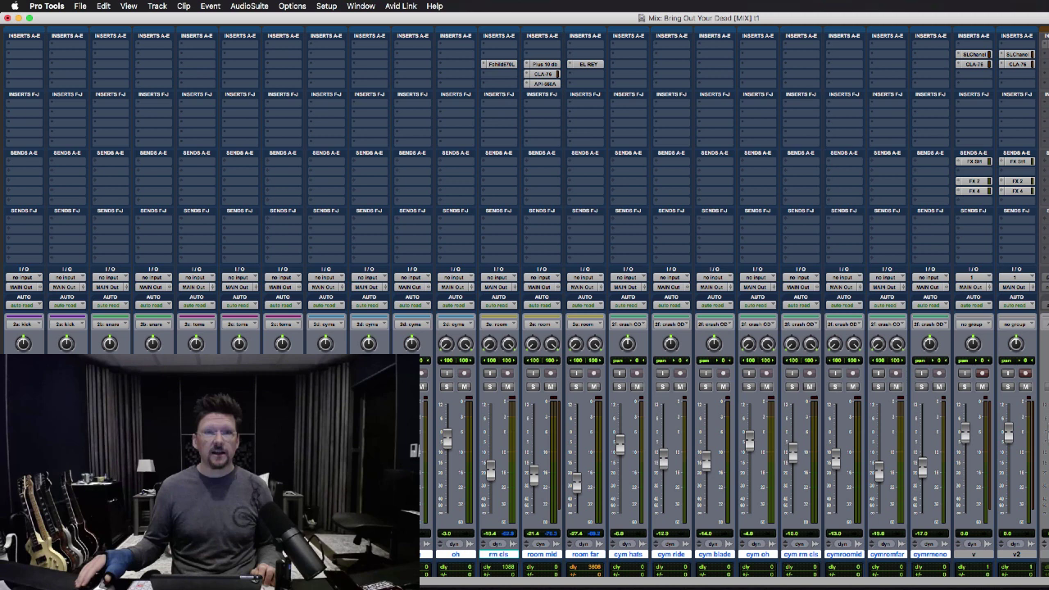
- Remove the CLA-76 and API-550A inserts from room mid
click(527, 74)
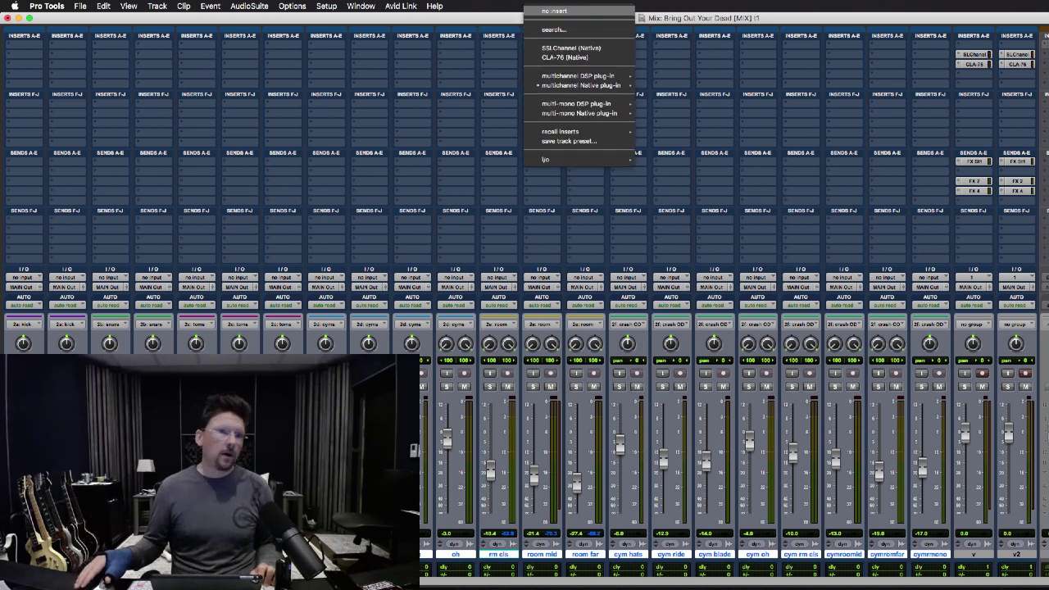
click(554, 10)
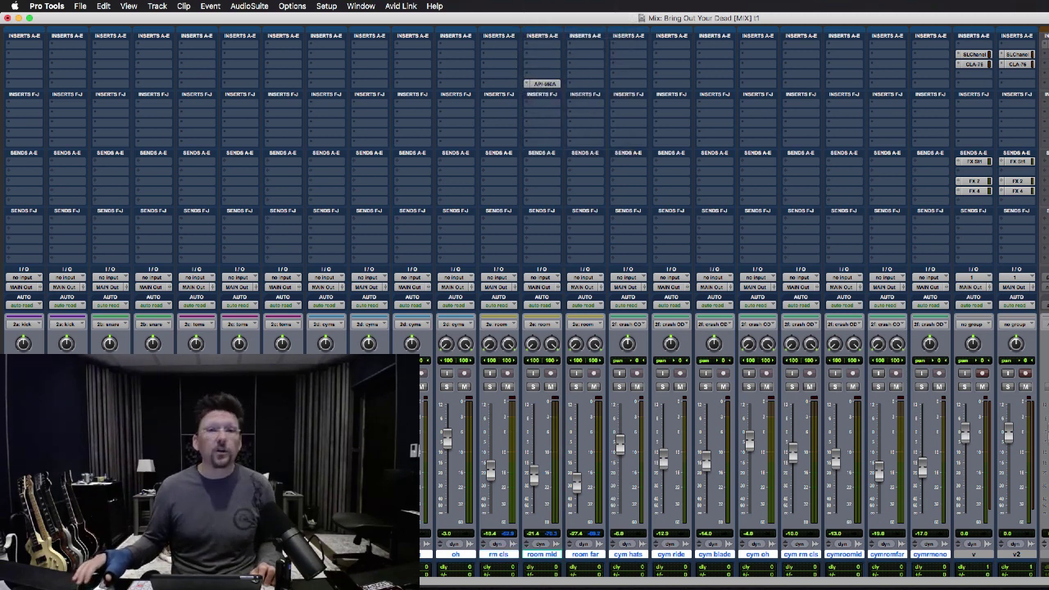
click(528, 83)
click(554, 10)
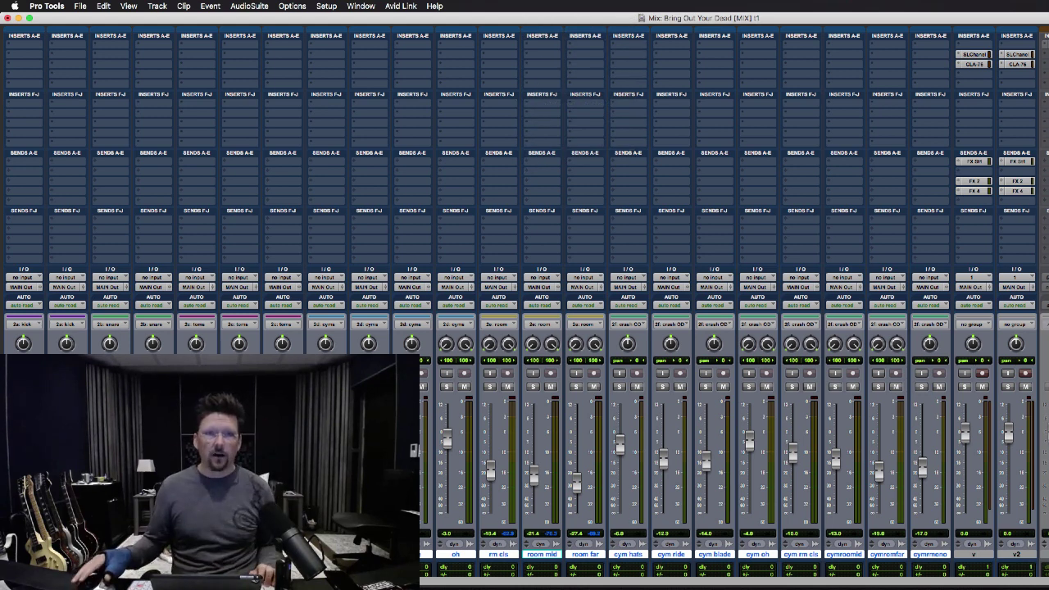
- Insert the stereo u-he Satin tape plug-in in the first slot of the selected stereo drum tracks
click(571, 44)
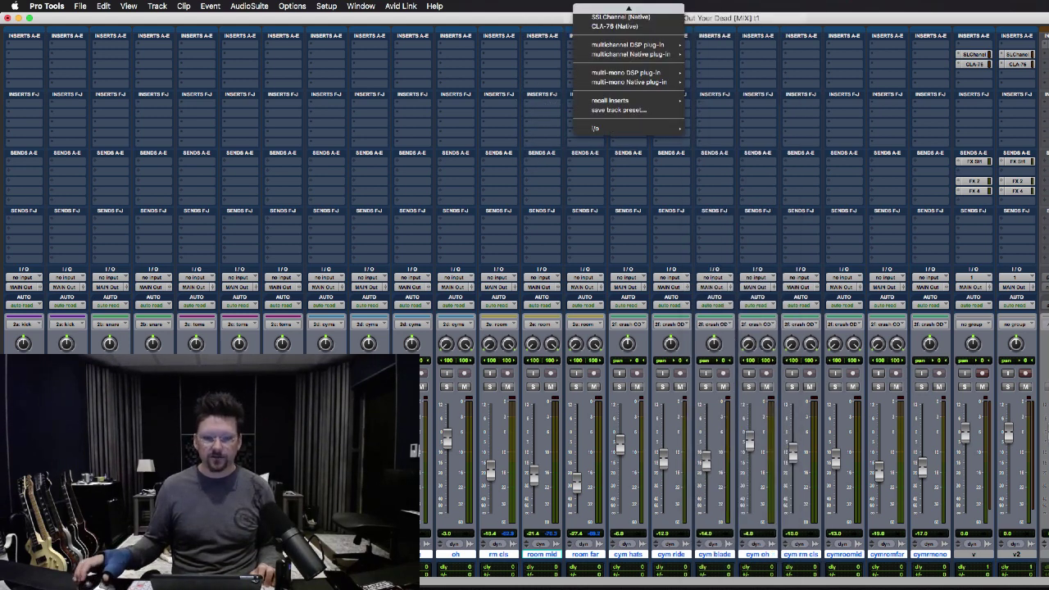
mouse_move(630, 54)
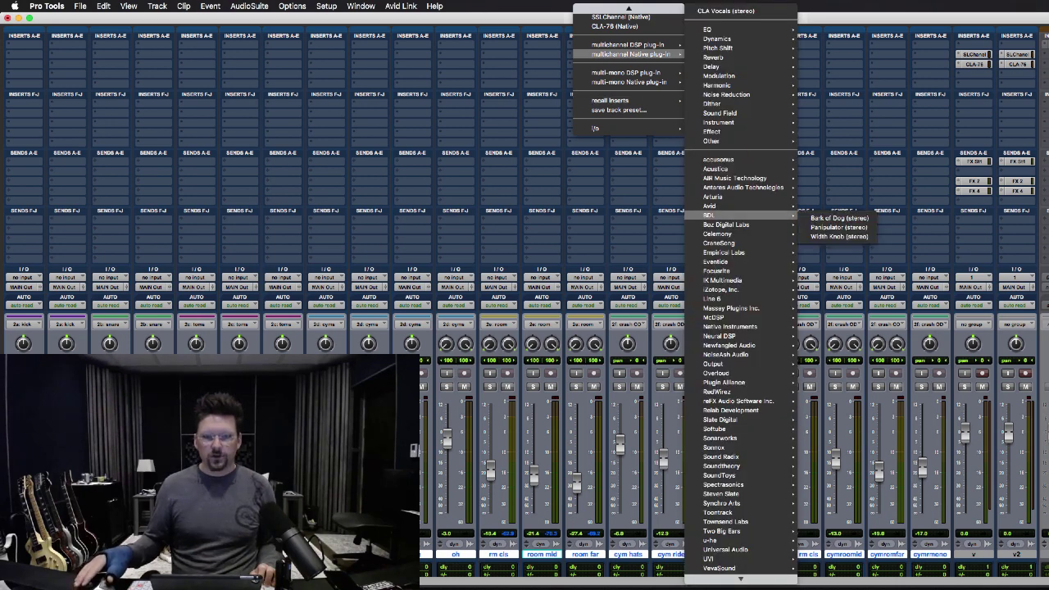
scroll(738, 459, down, 1)
mouse_move(723, 458)
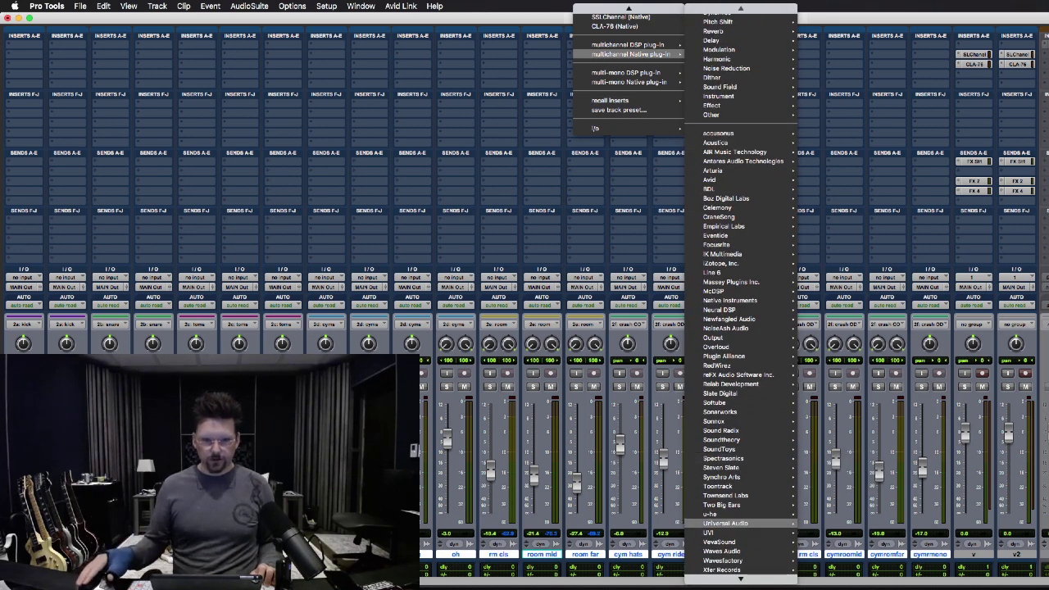
key(Escape)
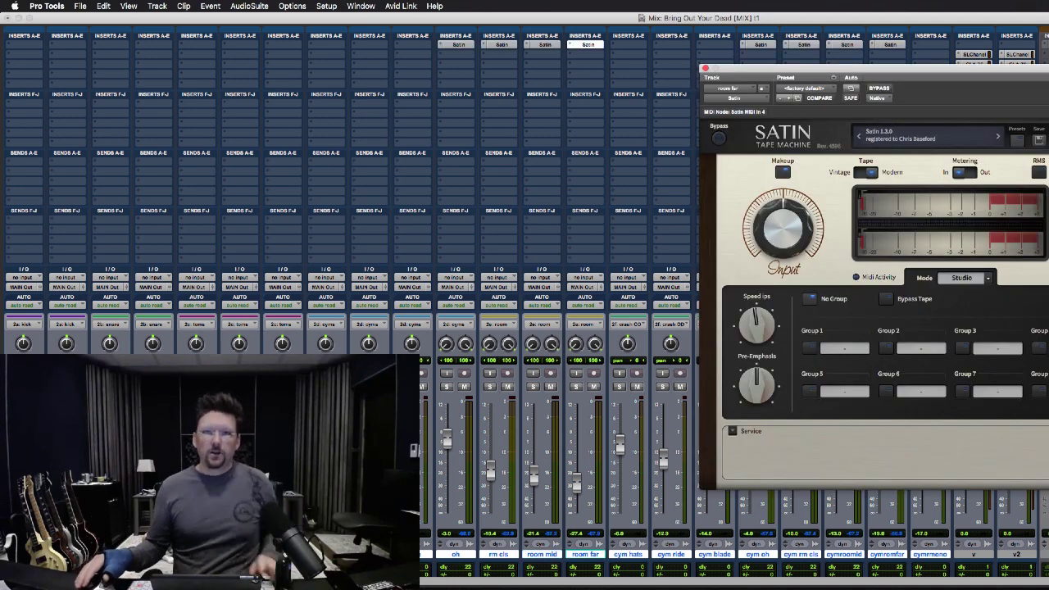
- Insert the mono u-he Satin in the first slot of the selected mono drum tracks, accept the insert change and close the plug-in
click(627, 44)
mouse_move(655, 54)
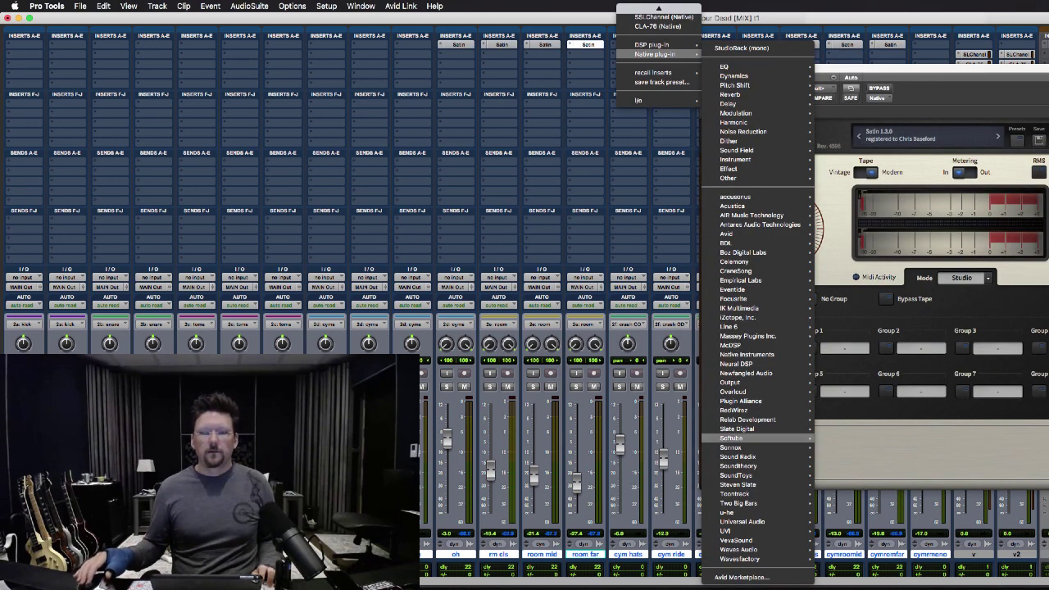
mouse_move(726, 512)
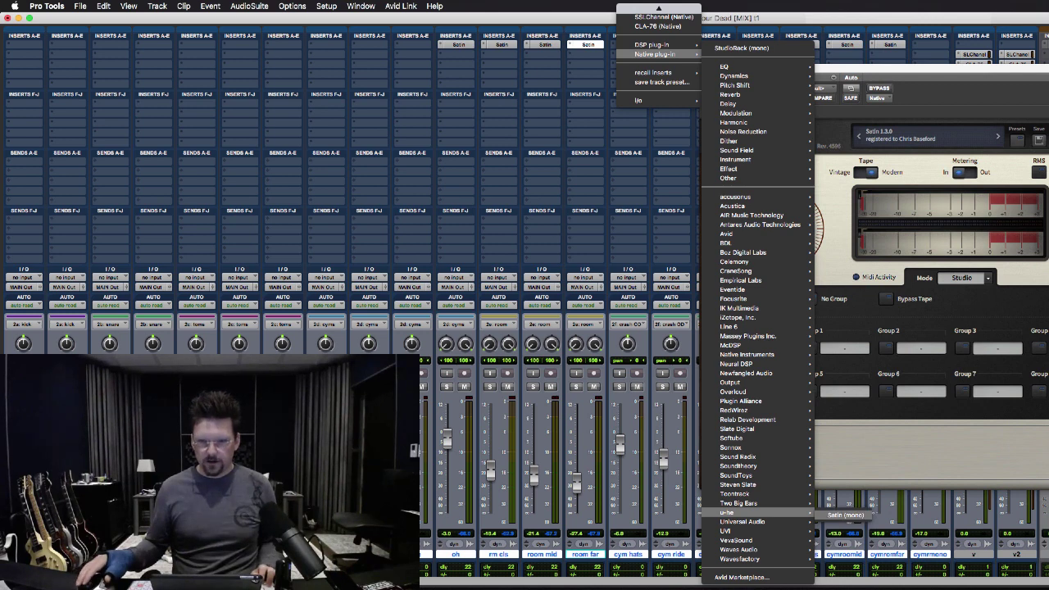
click(843, 515)
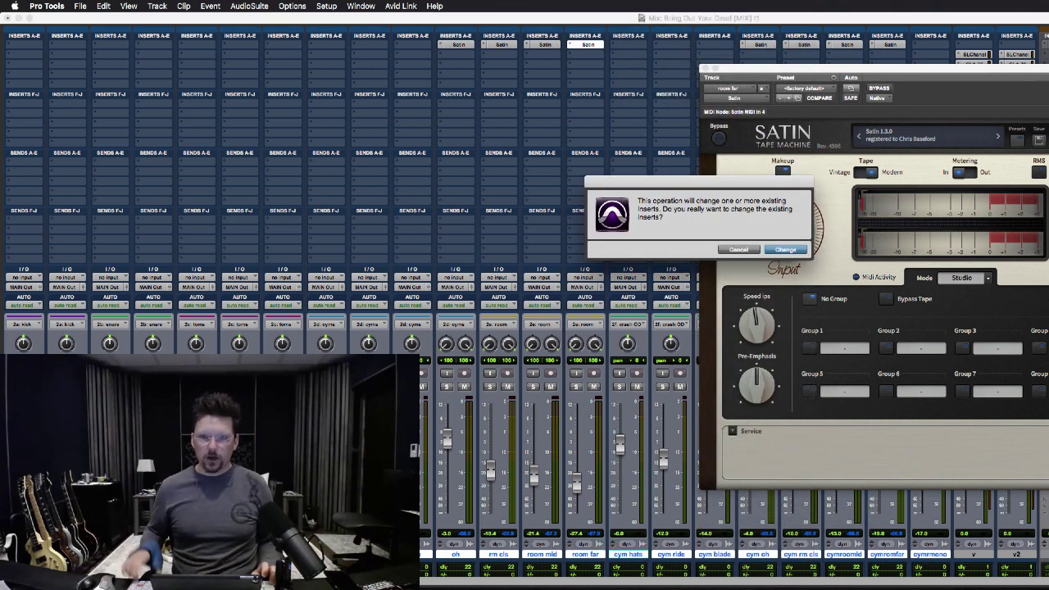
key(Return)
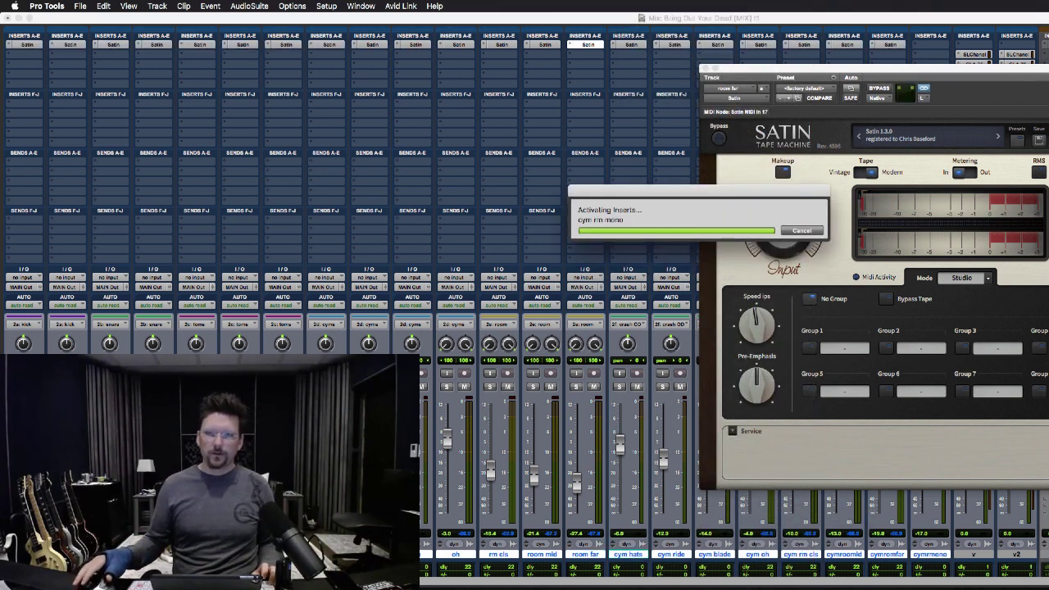
key(super+w)
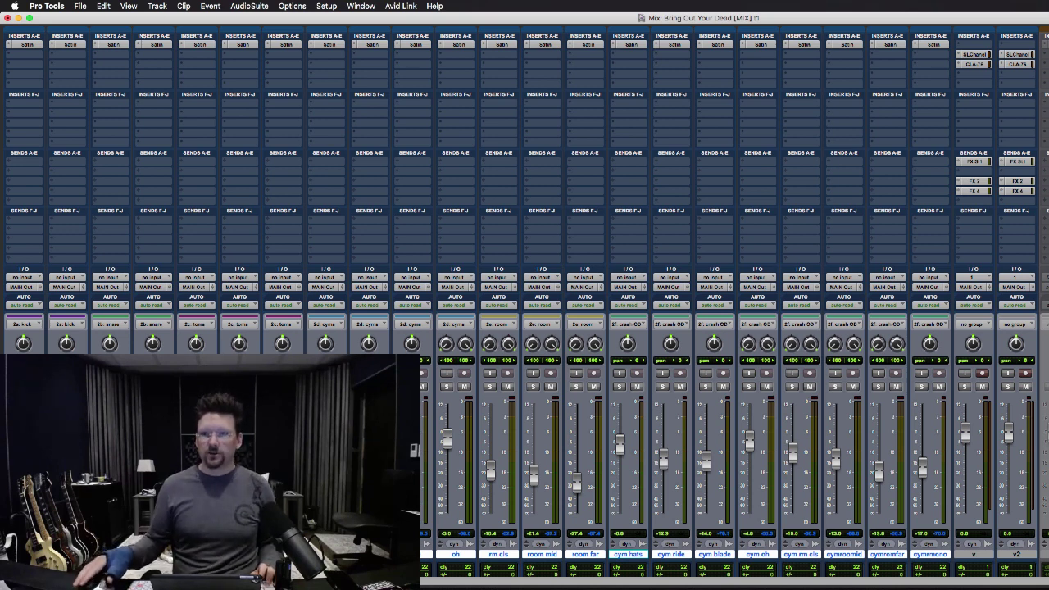
- Insert SSLChannel in the second slot of all selected drum tracks, close it and switch to the Edit window
click(1001, 54)
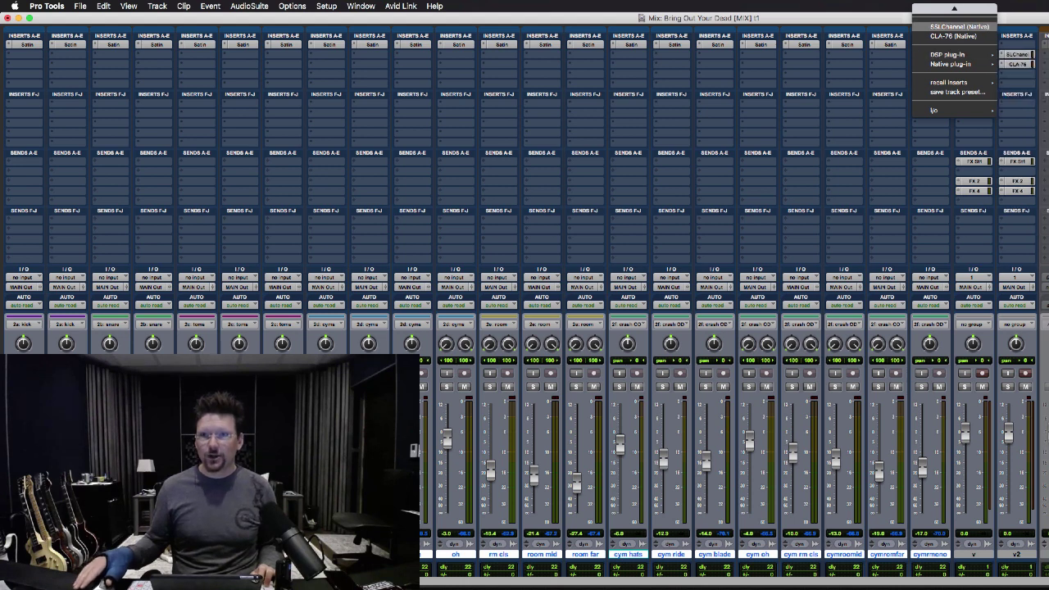
click(955, 26)
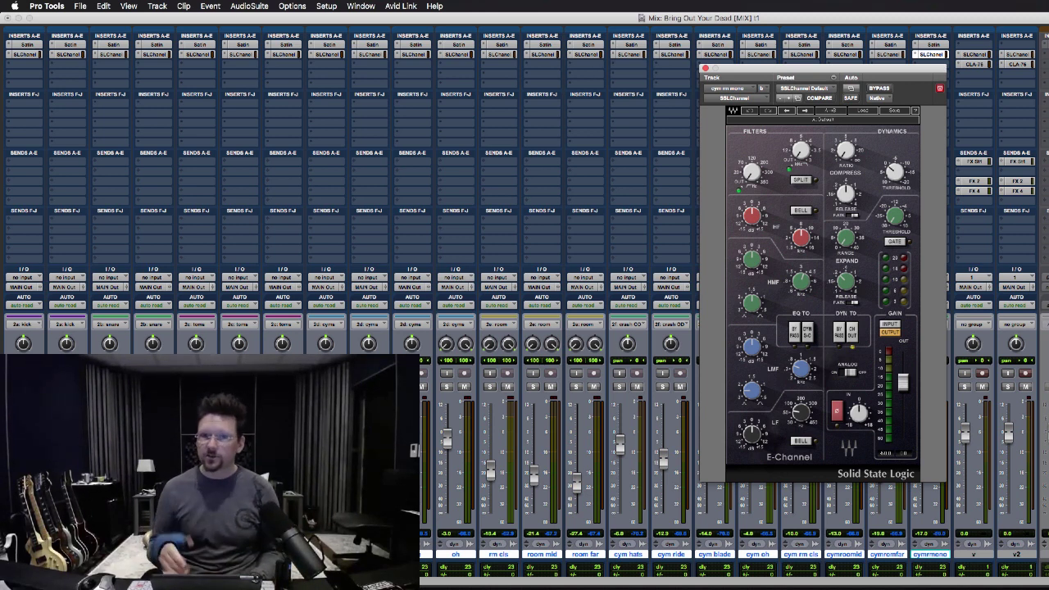
key(super+w)
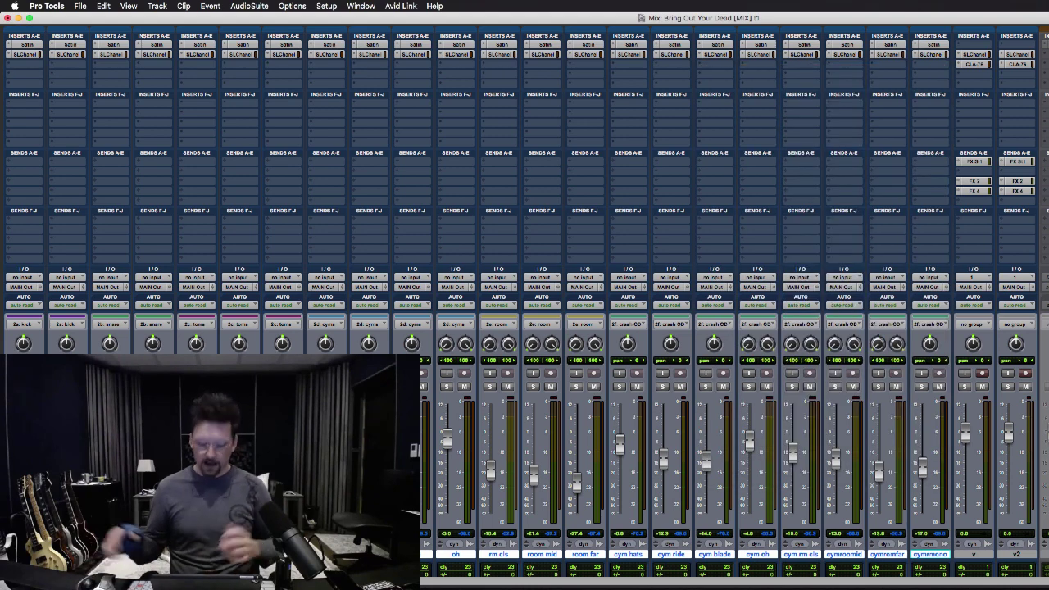
key(super+equal)
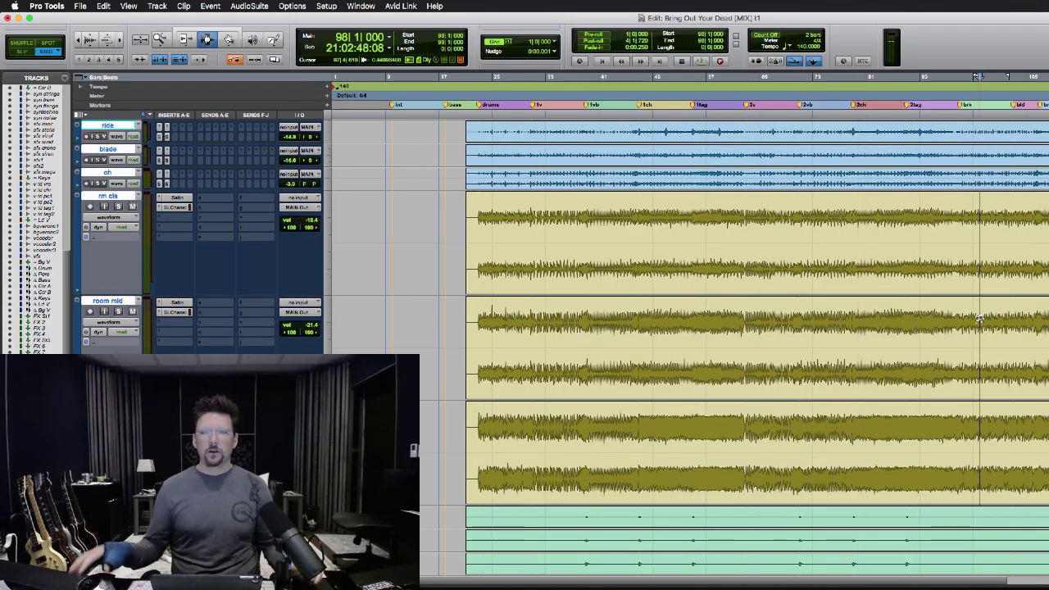